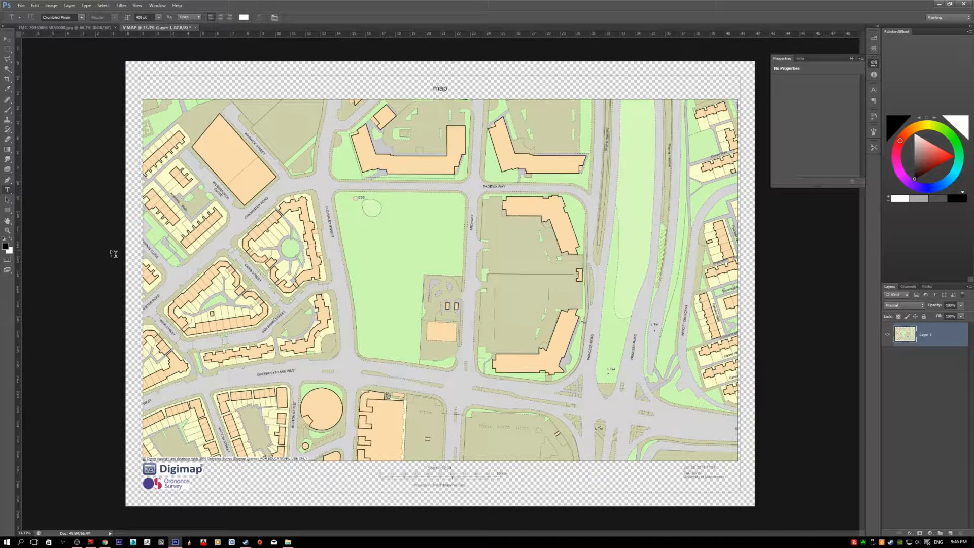
Step: Try shifting the whole map layer with the Move tool, and undo the move
{"action": "key", "text": "v"}
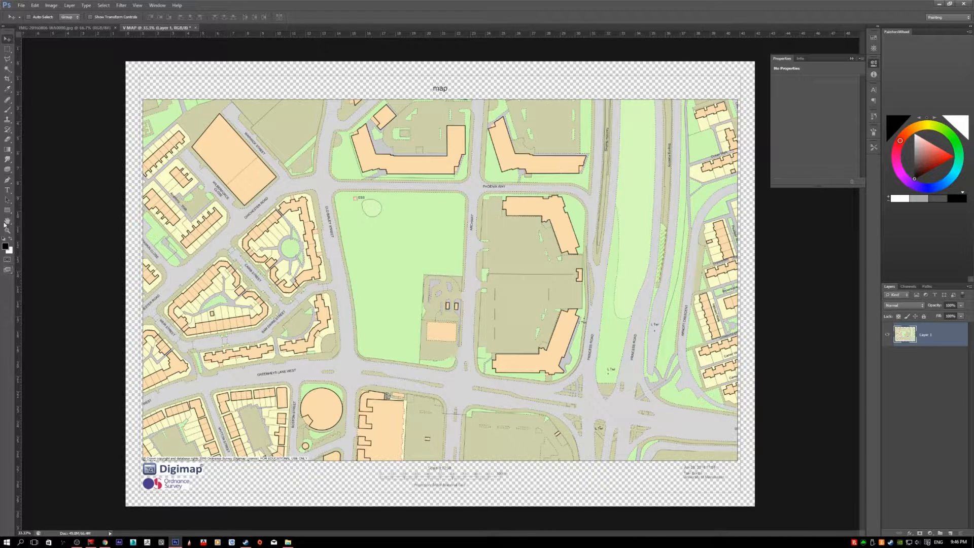
{"action": "left_click", "coordinate": [8, 59]}
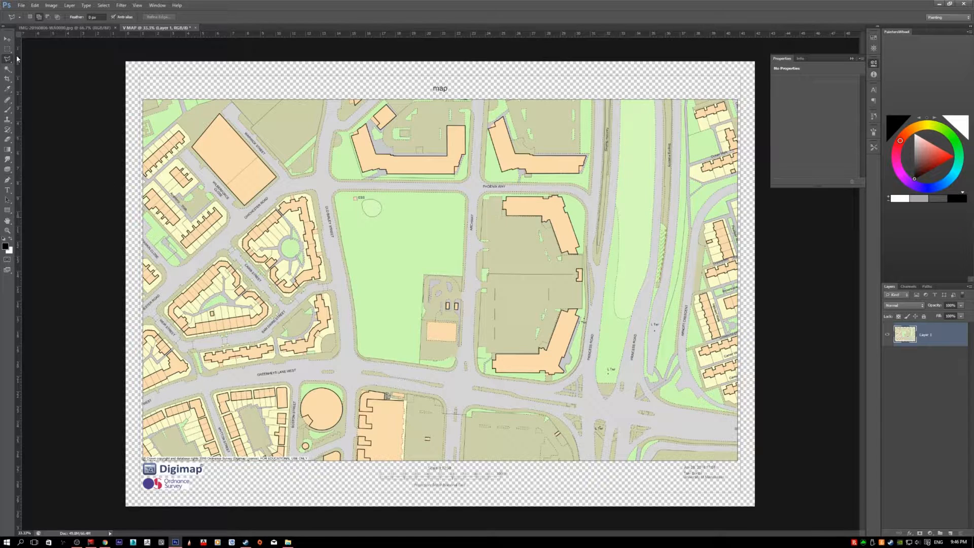
{"action": "left_click", "coordinate": [7, 39]}
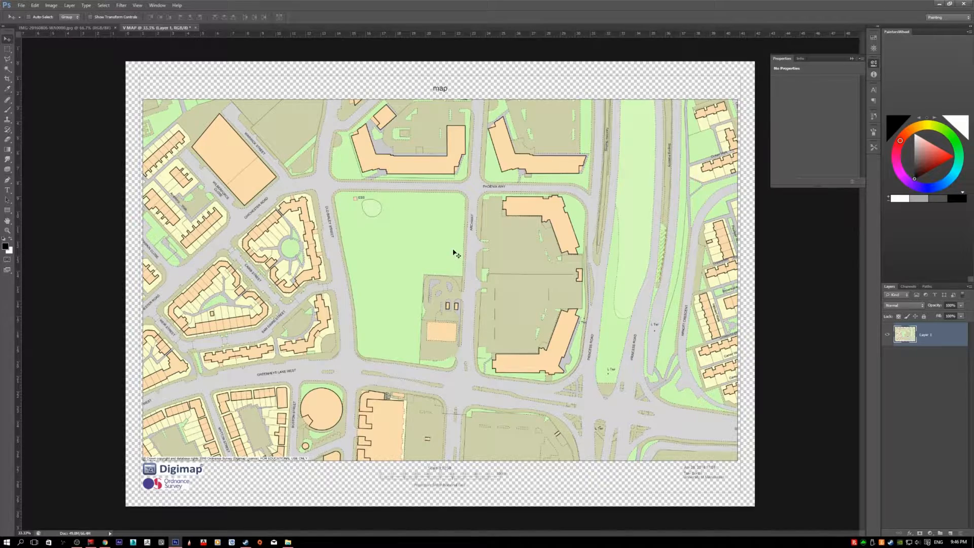
{"action": "left_click_drag", "start_coordinate": [352, 239], "coordinate": [498, 272]}
{"action": "key", "text": "ctrl+z"}
Step: Select a rectangular area around the small buildings in the plot beside Archway with the Rectangular Marquee tool
{"action": "scroll", "coordinate": [465, 315], "scroll_direction": "up", "scroll_amount": 5}
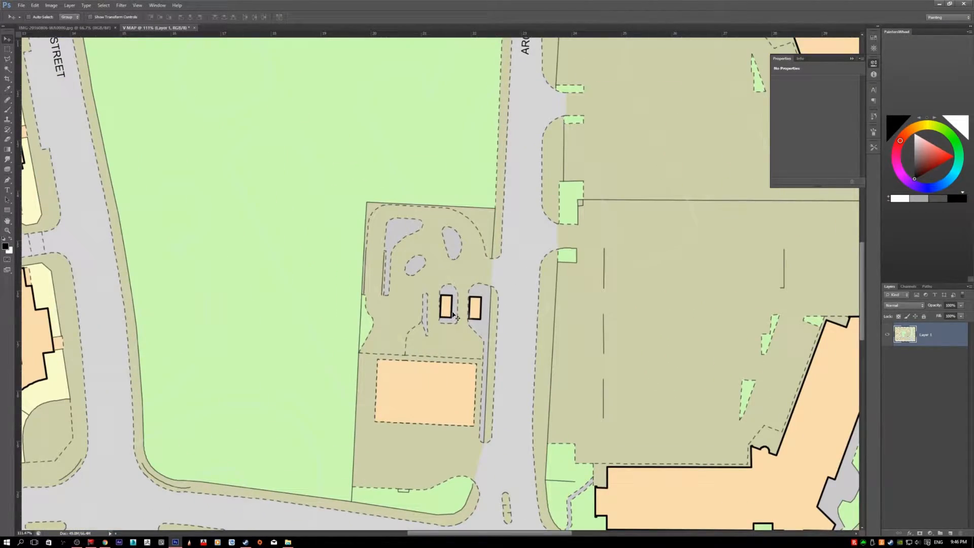
{"action": "left_click", "coordinate": [5, 48]}
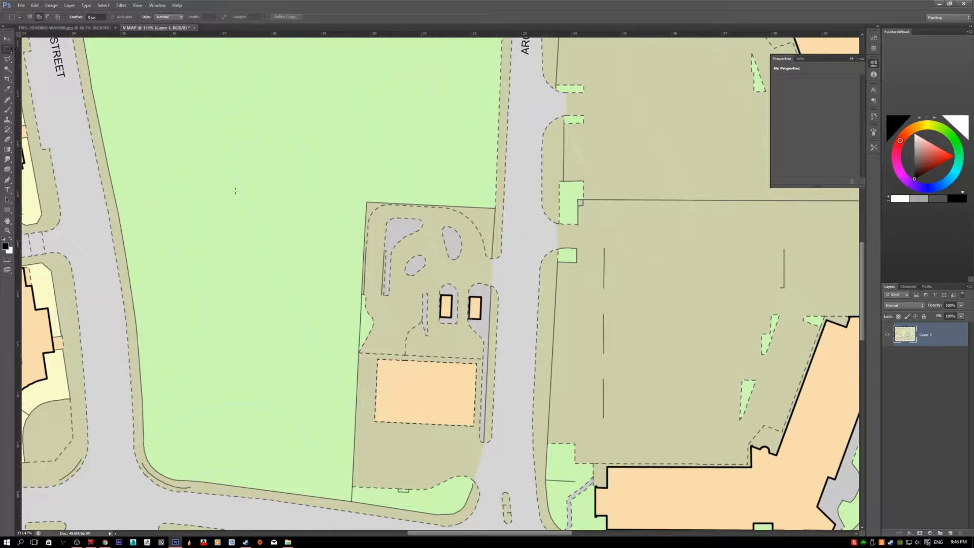
{"action": "left_click_drag", "start_coordinate": [424, 272], "coordinate": [475, 338]}
Step: Try moving the selected map area onto the green field, and undo the move
{"action": "key", "text": "v"}
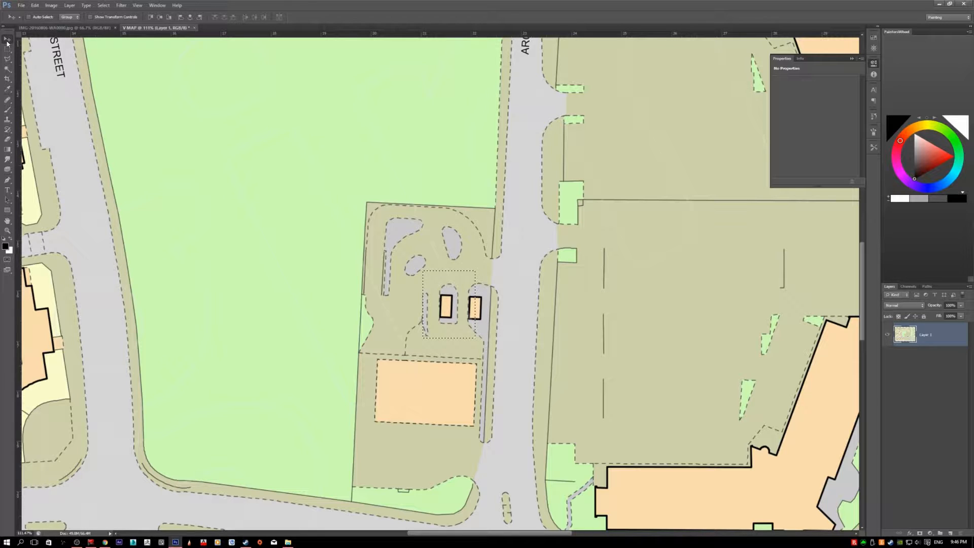
{"action": "left_click_drag", "start_coordinate": [444, 314], "coordinate": [243, 196]}
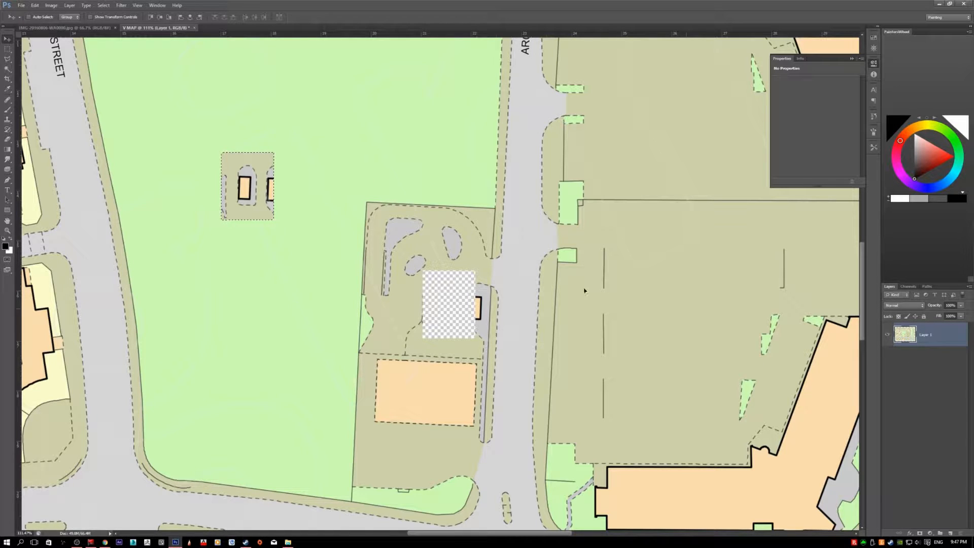
{"action": "key", "text": "ctrl+z"}
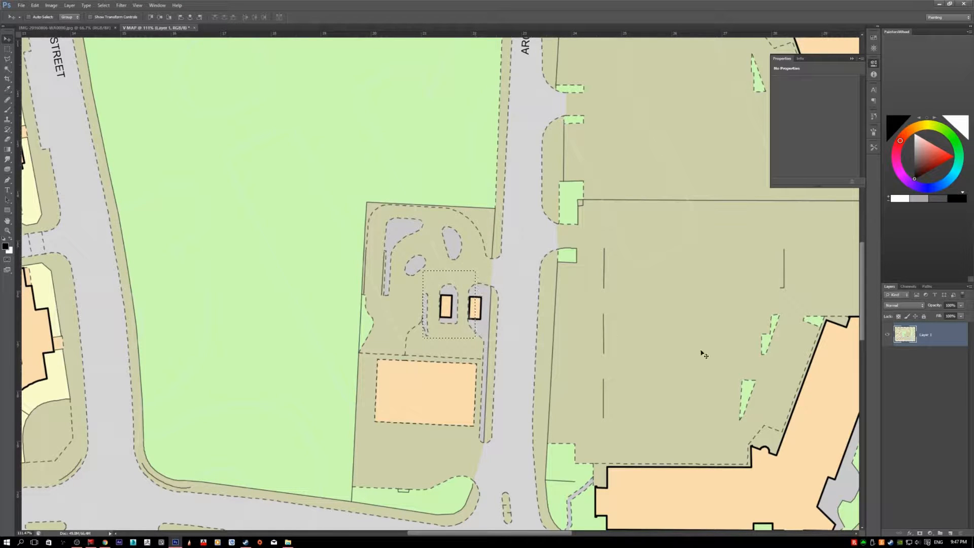
Step: Copy the selected area to a new layer and toggle that layer's visibility off and on to check it
{"action": "key", "text": "ctrl+j"}
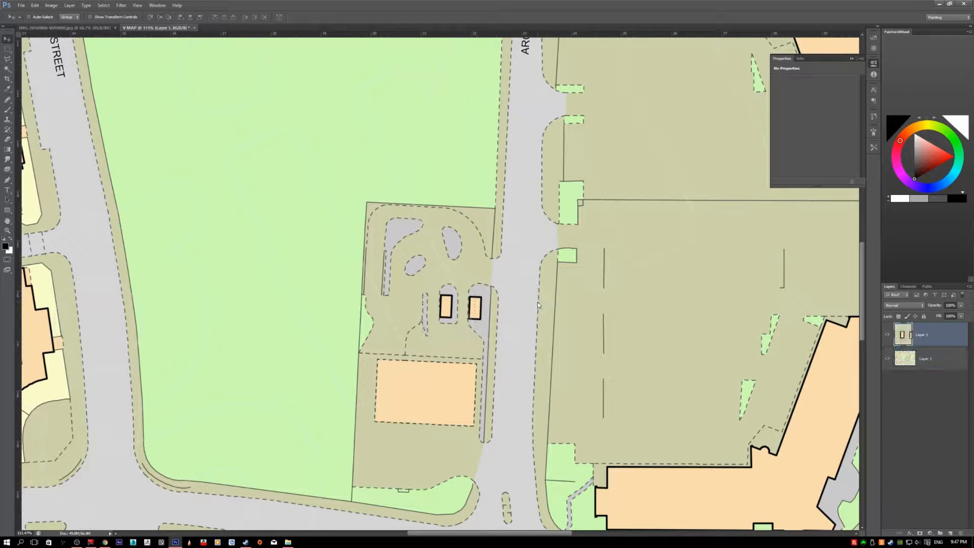
{"action": "left_click", "coordinate": [887, 335]}
{"action": "left_click", "coordinate": [888, 335]}
{"action": "left_click", "coordinate": [888, 334]}
{"action": "left_click", "coordinate": [888, 334]}
Step: Try moving the copied layer onto the green field, and undo the move
{"action": "left_click_drag", "start_coordinate": [459, 308], "coordinate": [288, 236]}
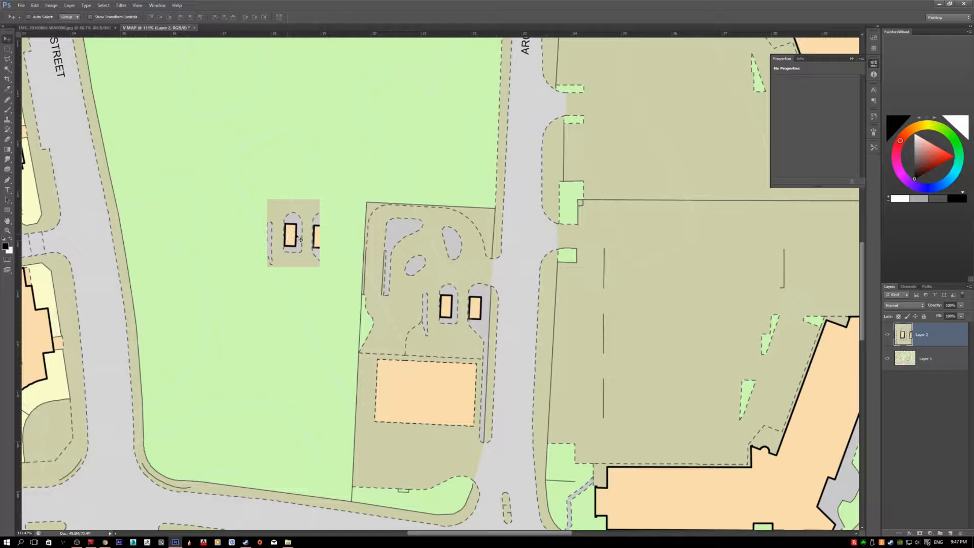
{"action": "key", "text": "ctrl+z"}
Step: Draw a large elliptical marquee selection across the green field and the adjoining plot beside Archway
{"action": "scroll", "coordinate": [249, 208], "scroll_direction": "down", "scroll_amount": 2}
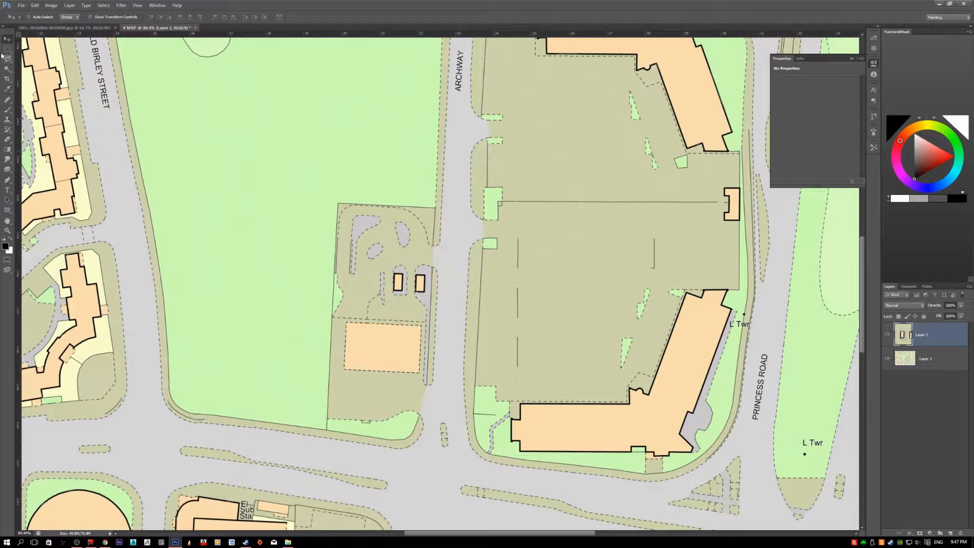
{"action": "left_click", "coordinate": [8, 49]}
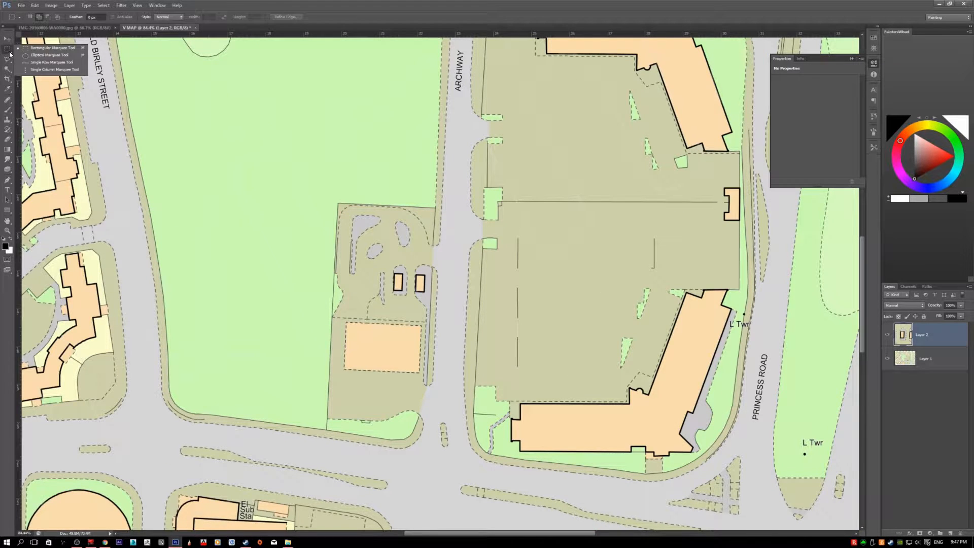
{"action": "left_click", "coordinate": [36, 56]}
{"action": "left_click_drag", "start_coordinate": [179, 120], "coordinate": [470, 376]}
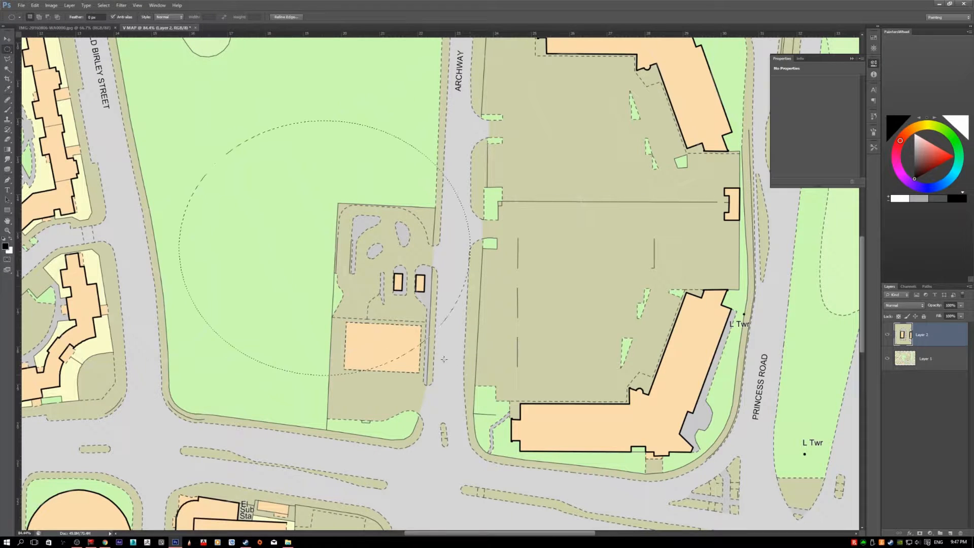
Step: Add four rectangular marquee areas around the edges of the elliptical selection
{"action": "right_click", "coordinate": [7, 51]}
{"action": "left_click", "coordinate": [35, 49]}
{"action": "left_click_drag", "start_coordinate": [226, 108], "coordinate": [427, 158]}
{"action": "left_click_drag", "start_coordinate": [577, 135], "coordinate": [459, 218]}
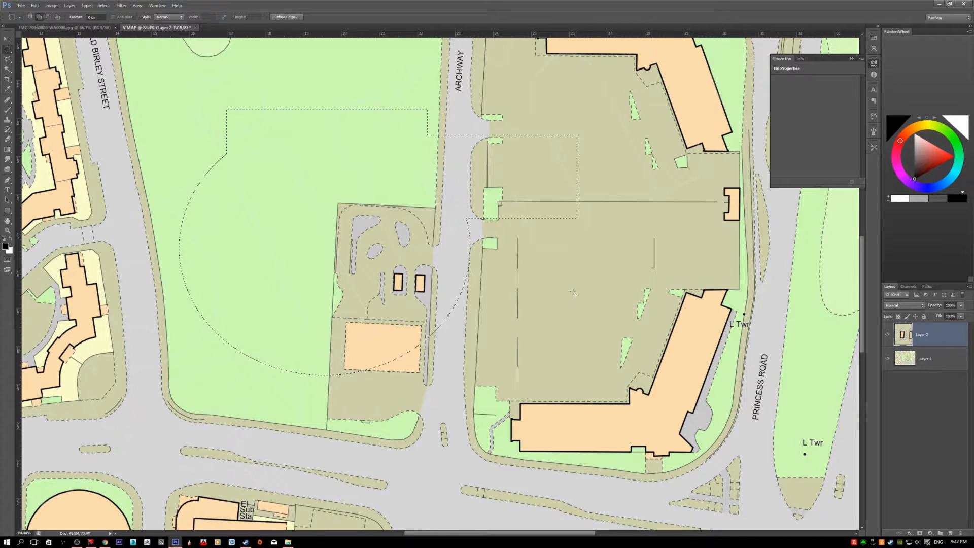
{"action": "left_click_drag", "start_coordinate": [572, 293], "coordinate": [461, 351]}
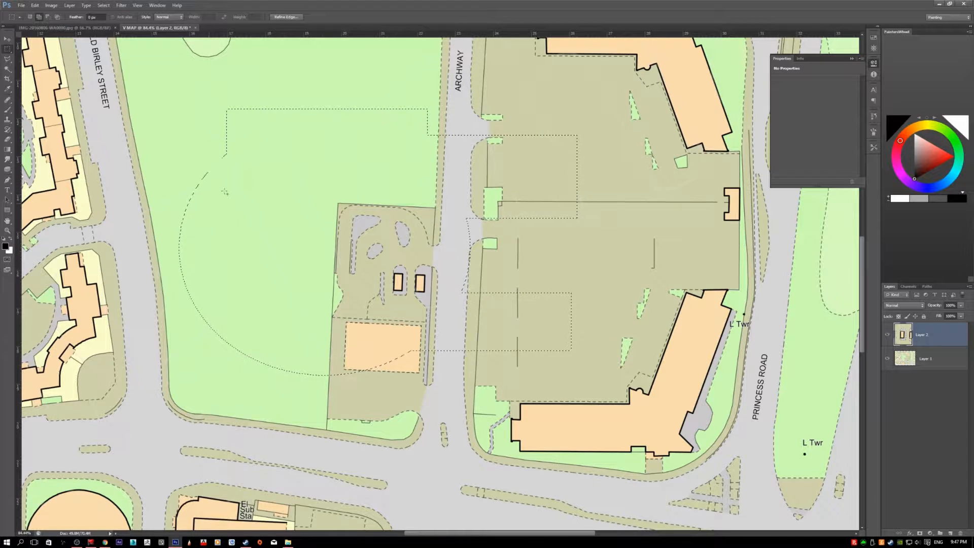
{"action": "left_click_drag", "start_coordinate": [163, 123], "coordinate": [355, 213]}
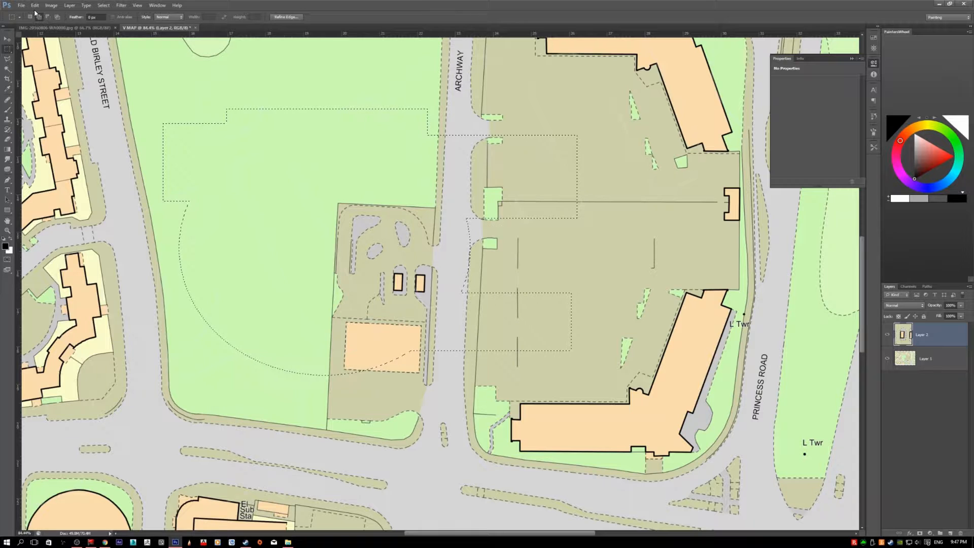
Step: Draw four successive rectangular marquees over the green field and plot, each replacing the previous selection
{"action": "left_click_drag", "start_coordinate": [194, 83], "coordinate": [351, 193]}
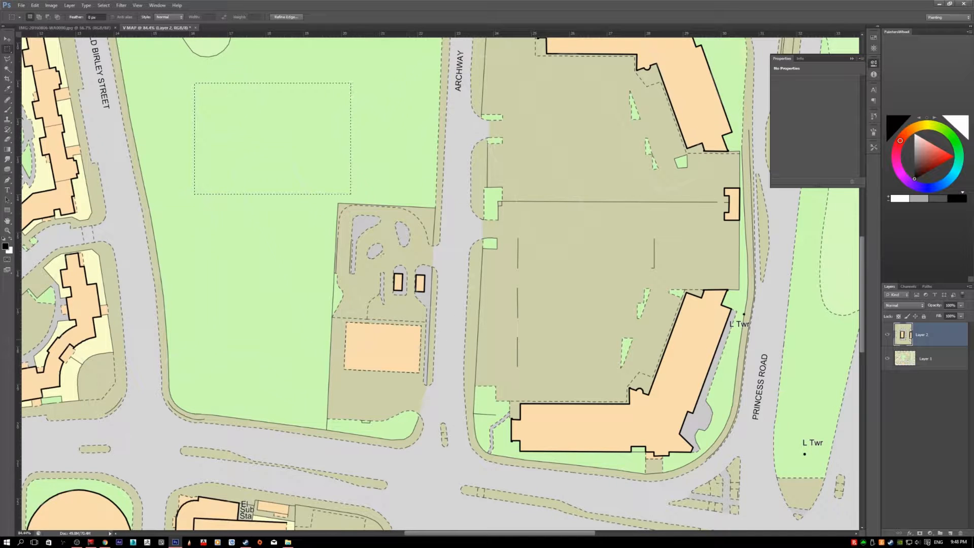
{"action": "left_click_drag", "start_coordinate": [338, 185], "coordinate": [401, 337]}
{"action": "left_click_drag", "start_coordinate": [325, 105], "coordinate": [474, 198]}
{"action": "left_click_drag", "start_coordinate": [212, 219], "coordinate": [371, 357]}
Step: Draw a new rectangular marquee across Archway and add two overlapping rectangles over the adjoining plot
{"action": "left_click_drag", "start_coordinate": [369, 105], "coordinate": [553, 204]}
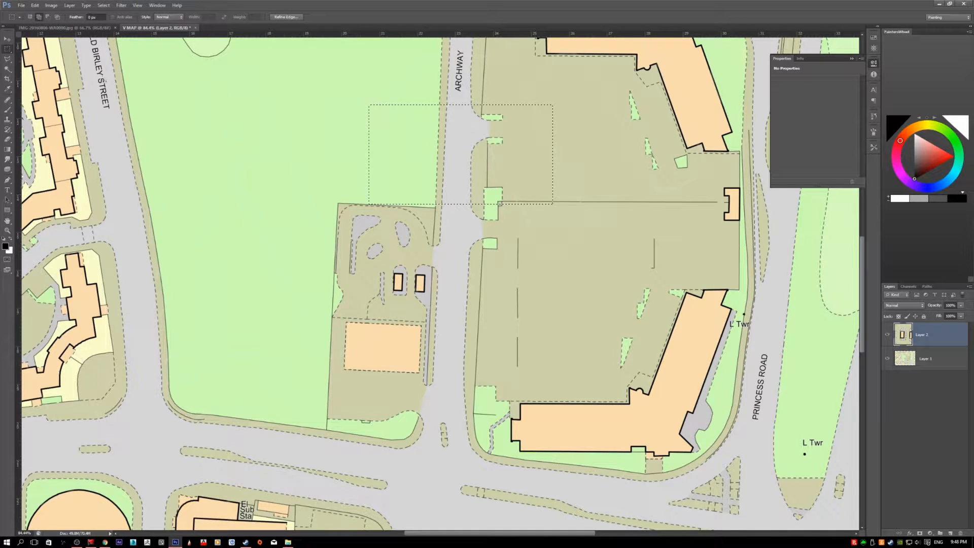
{"action": "left_click_drag", "start_coordinate": [277, 138], "coordinate": [437, 279]}
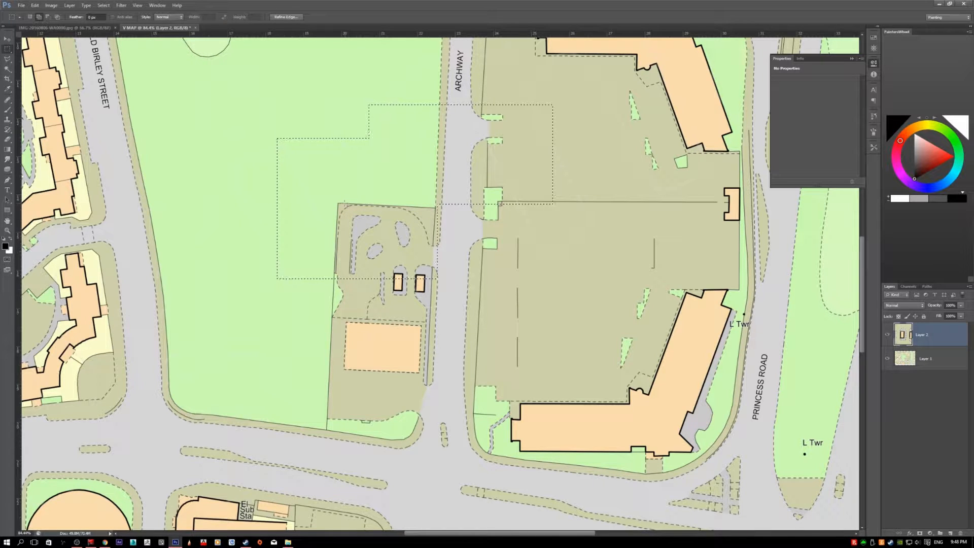
{"action": "left_click_drag", "start_coordinate": [327, 225], "coordinate": [431, 307]}
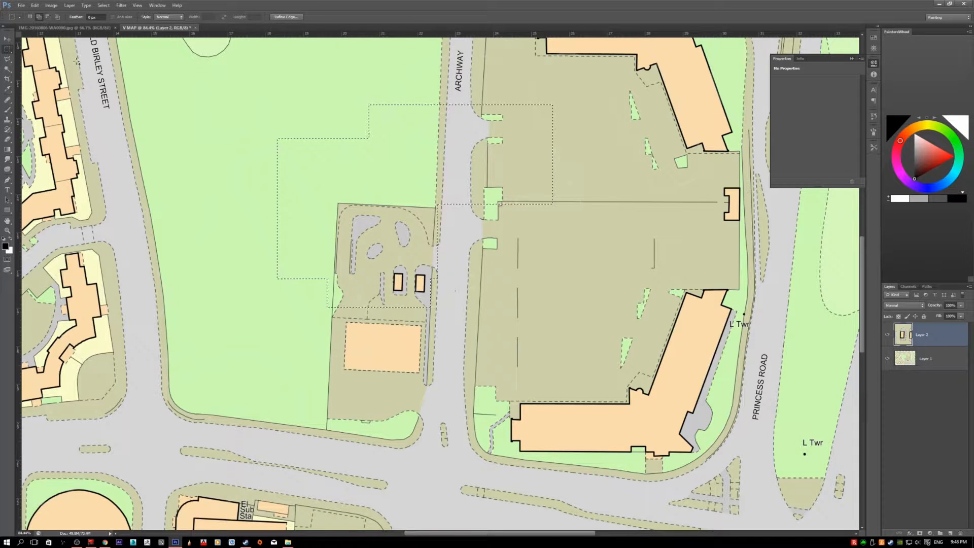
Step: Subtract four rectangular areas from the combined selection and intersect the remainder with a rectangle over the green field
{"action": "left_click", "coordinate": [48, 19]}
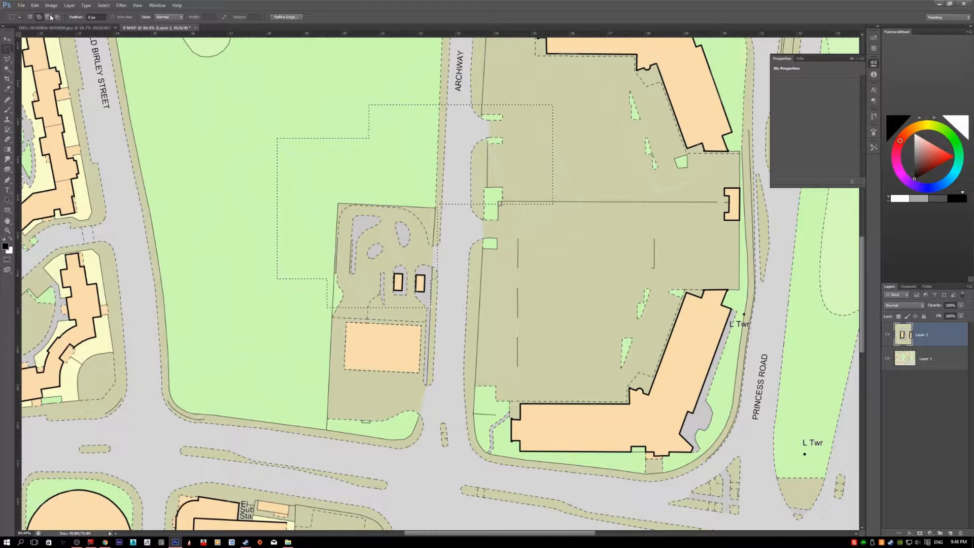
{"action": "left_click_drag", "start_coordinate": [208, 71], "coordinate": [319, 187]}
{"action": "left_click_drag", "start_coordinate": [490, 176], "coordinate": [425, 151]}
{"action": "left_click_drag", "start_coordinate": [332, 189], "coordinate": [390, 262]}
{"action": "left_click_drag", "start_coordinate": [393, 144], "coordinate": [377, 159]}
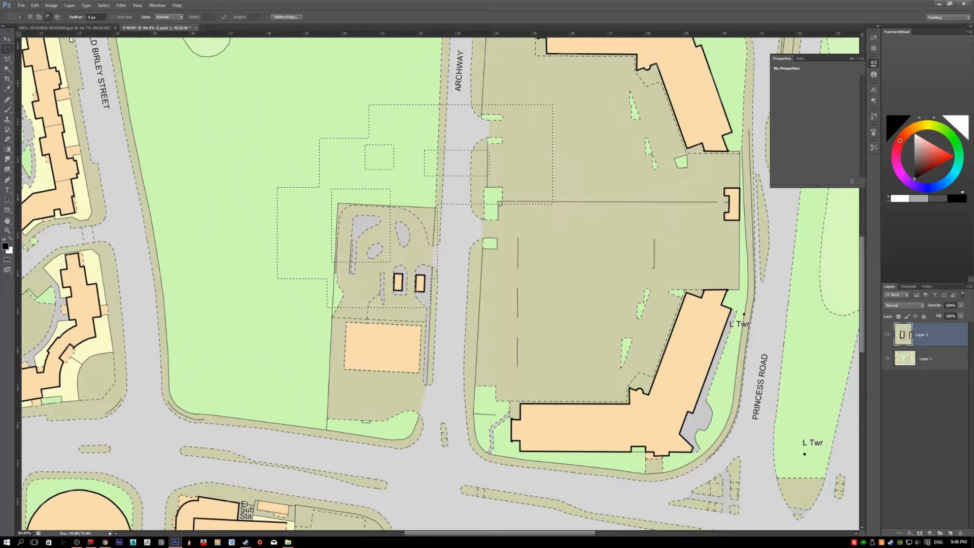
{"action": "left_click", "coordinate": [56, 19]}
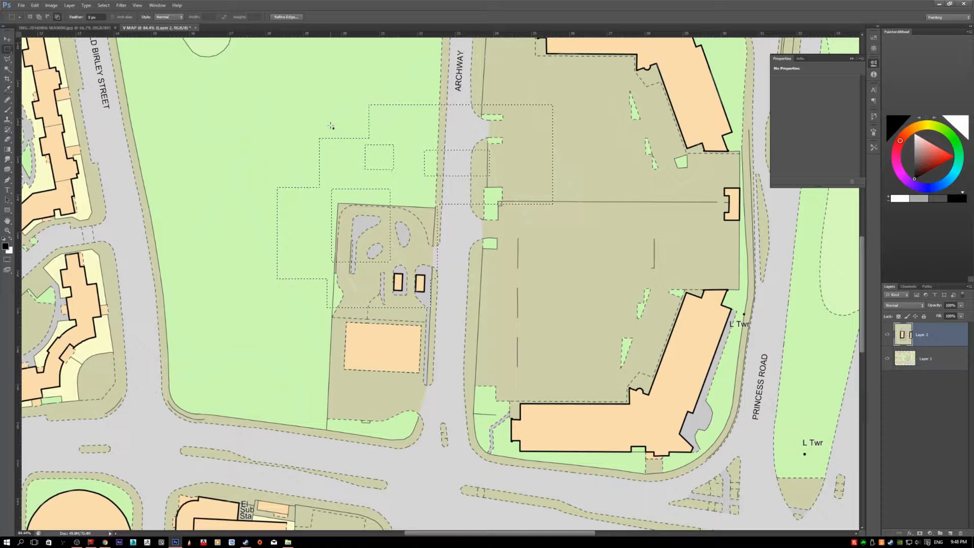
{"action": "left_click_drag", "start_coordinate": [230, 62], "coordinate": [378, 242]}
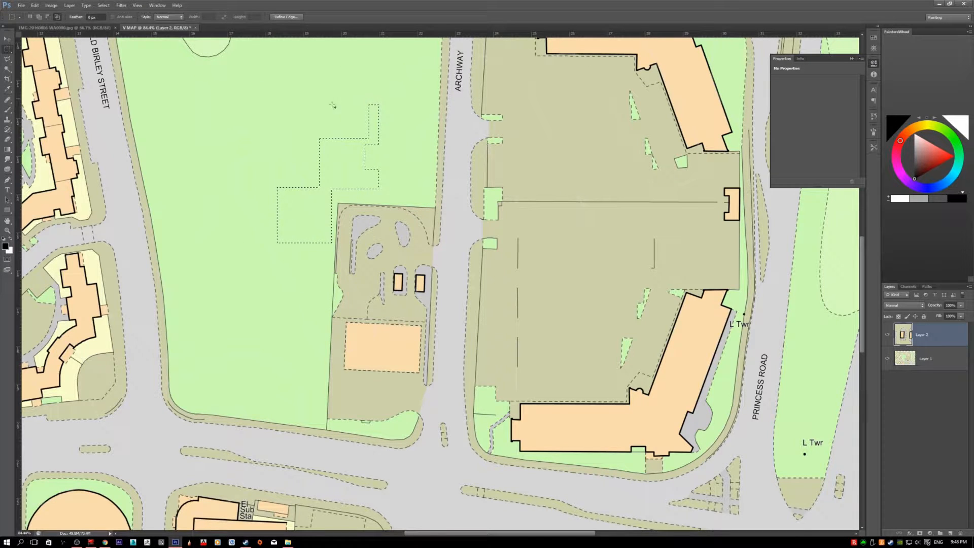
Step: Add freehand areas over the green field and the land east of Archway to the selection with the Lasso tool
{"action": "left_click", "coordinate": [8, 60]}
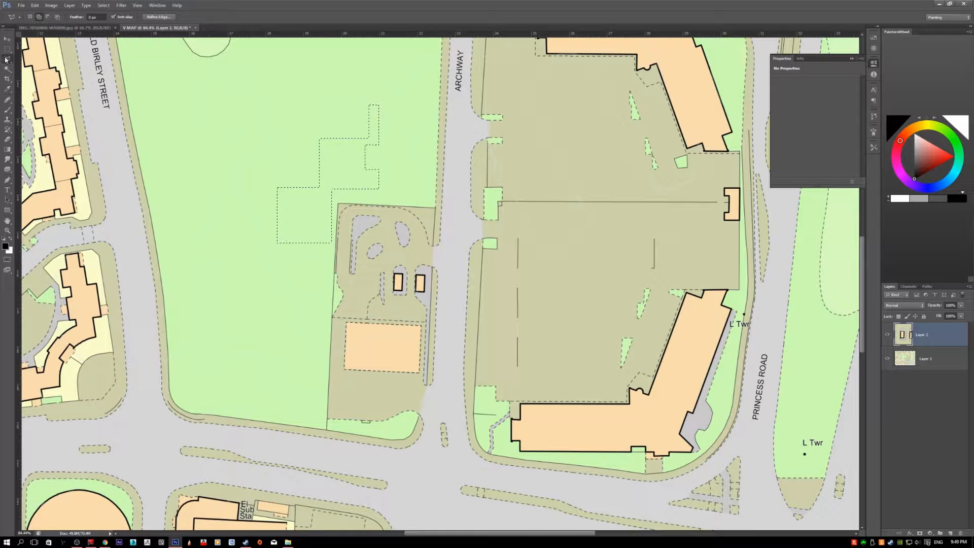
{"action": "right_click", "coordinate": [6, 59]}
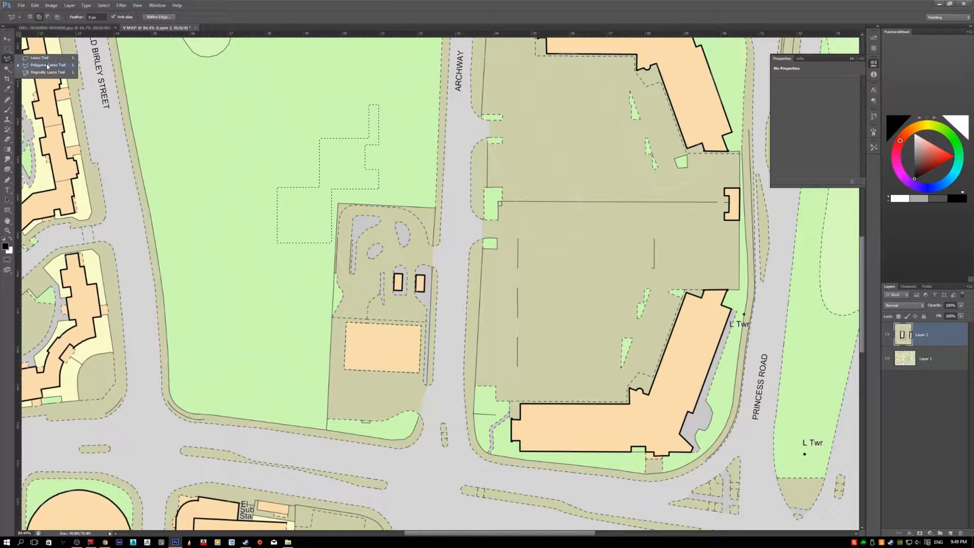
{"action": "left_click", "coordinate": [7, 60]}
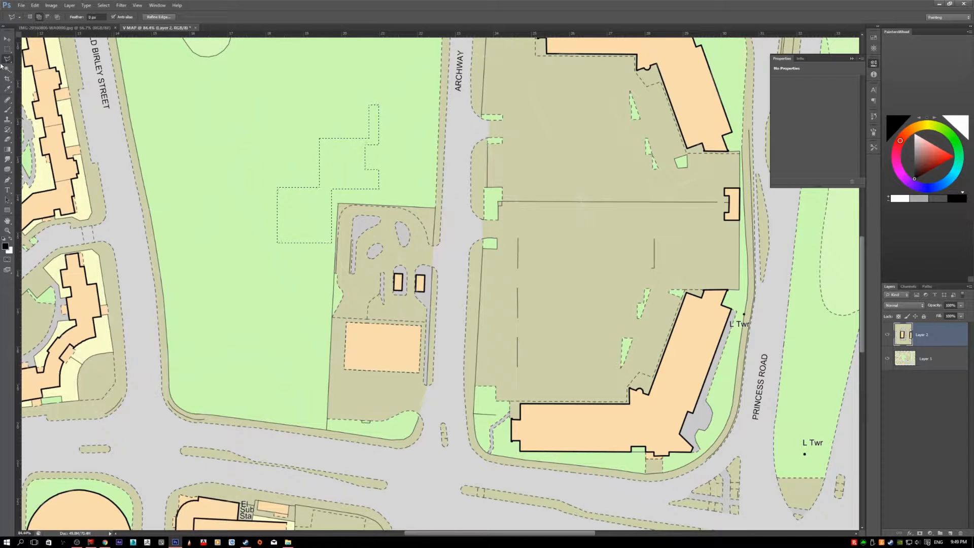
{"action": "right_click", "coordinate": [7, 60]}
{"action": "left_click", "coordinate": [36, 63]}
{"action": "mouse_move", "coordinate": [213, 241]}
{"action": "left_mouse_down"}
{"action": "mouse_move", "coordinate": [282, 131]}
{"action": "mouse_move", "coordinate": [227, 309]}
{"action": "mouse_move", "coordinate": [208, 230]}
{"action": "left_mouse_up"}
{"action": "mouse_move", "coordinate": [401, 286]}
{"action": "left_mouse_down"}
{"action": "mouse_move", "coordinate": [304, 193]}
{"action": "mouse_move", "coordinate": [499, 271]}
{"action": "mouse_move", "coordinate": [459, 364]}
{"action": "left_mouse_up"}
{"action": "mouse_move", "coordinate": [555, 171]}
{"action": "left_mouse_down"}
{"action": "mouse_move", "coordinate": [634, 241]}
{"action": "mouse_move", "coordinate": [592, 356]}
{"action": "mouse_move", "coordinate": [570, 190]}
{"action": "left_mouse_up"}
Step: Add a closed seven-sided area over the green field to the selection with the Polygonal Lasso tool
{"action": "left_click", "coordinate": [7, 49]}
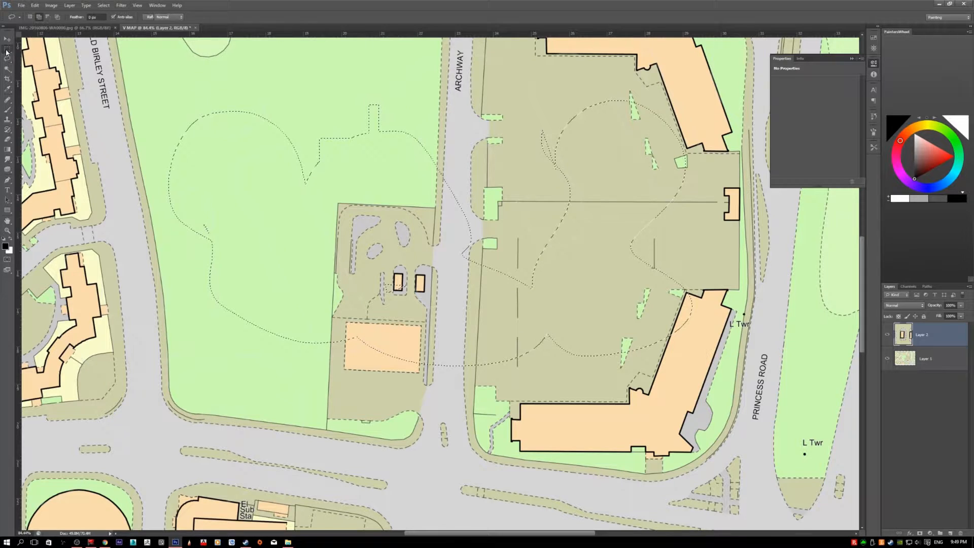
{"action": "left_click", "coordinate": [8, 60]}
{"action": "left_click", "coordinate": [29, 66]}
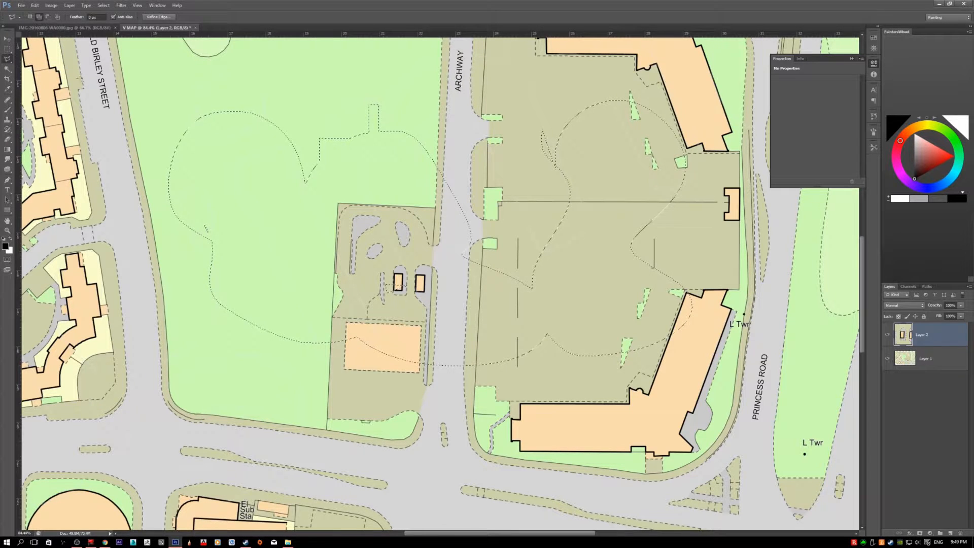
{"action": "left_click", "coordinate": [190, 95]}
{"action": "left_click", "coordinate": [348, 86]}
{"action": "left_click", "coordinate": [371, 197]}
{"action": "left_click", "coordinate": [306, 247]}
{"action": "left_click", "coordinate": [215, 206]}
{"action": "left_click", "coordinate": [135, 122]}
{"action": "left_click", "coordinate": [166, 70]}
{"action": "left_click", "coordinate": [189, 95]}
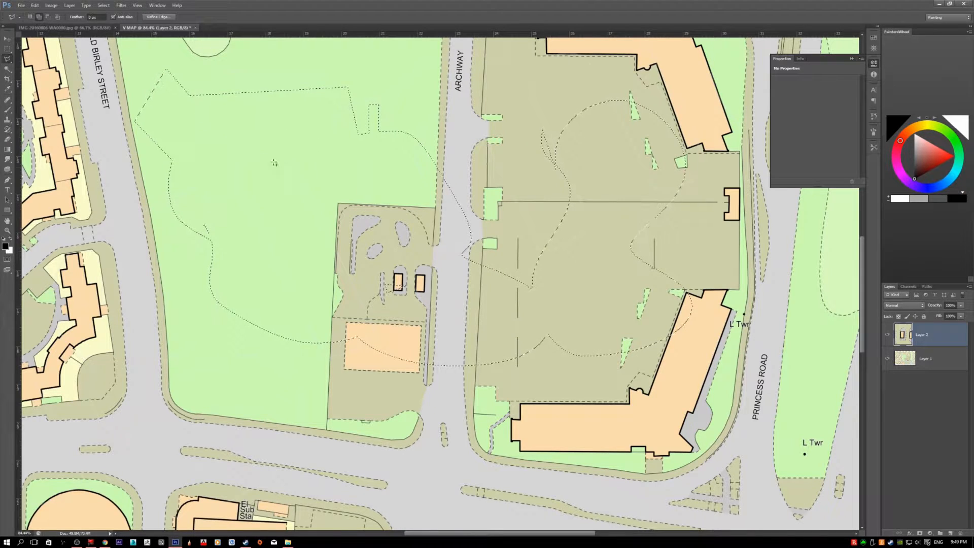
Step: Replace the selection with a Magnetic Lasso outline along the green field's edge beside the plot, and deselect it
{"action": "left_click", "coordinate": [7, 60]}
{"action": "left_click", "coordinate": [52, 73]}
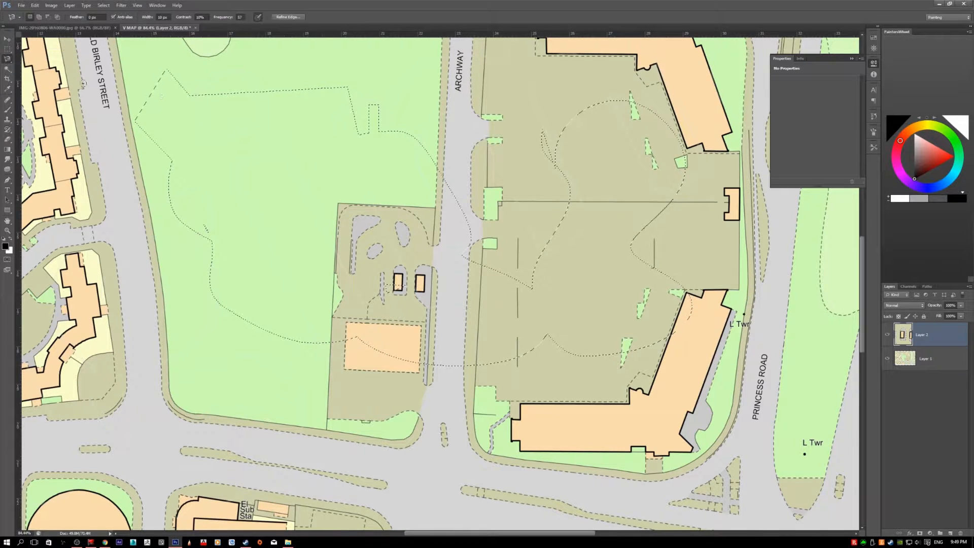
{"action": "key", "text": "ctrl+d"}
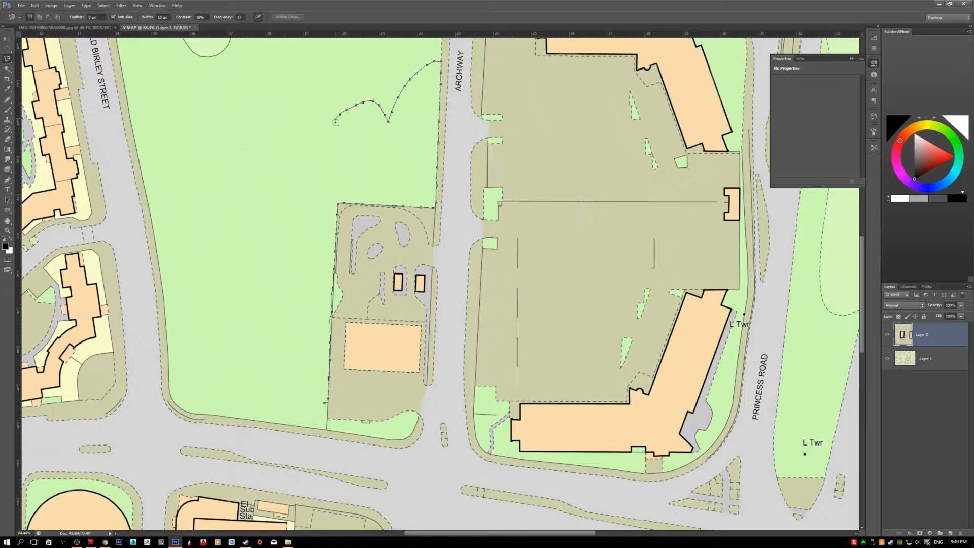
{"action": "left_click", "coordinate": [340, 138]}
{"action": "left_click", "coordinate": [356, 171]}
{"action": "left_click", "coordinate": [340, 207]}
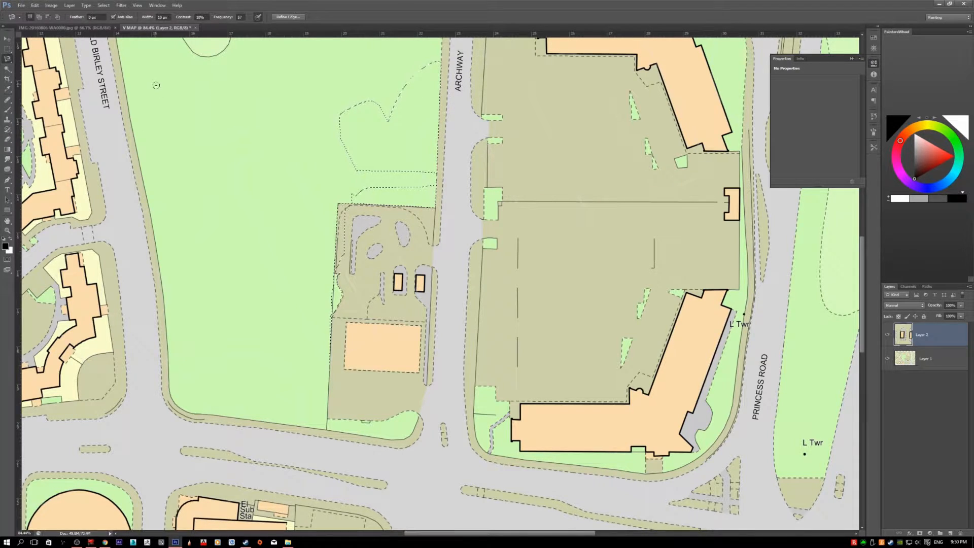
{"action": "key", "text": "ctrl+d"}
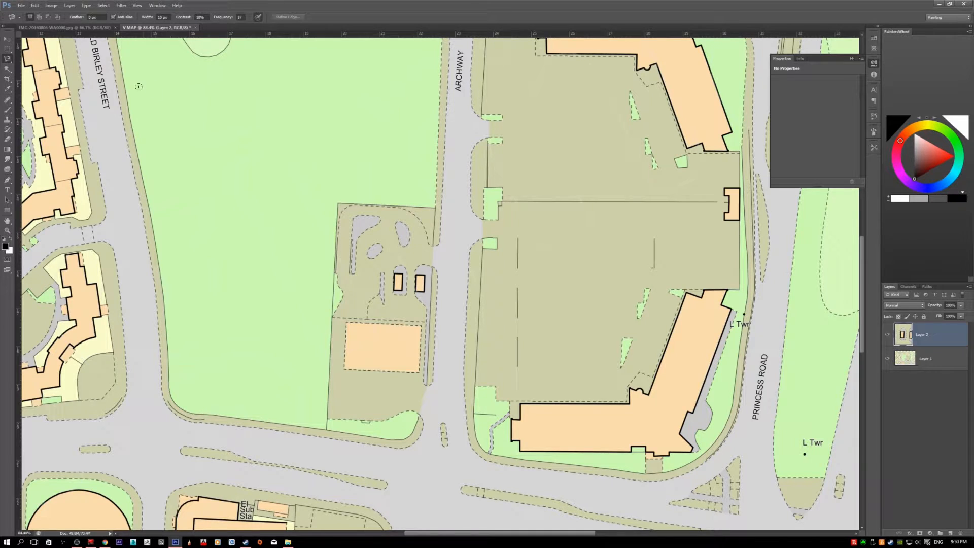
Step: Select the large green field between Old Birley Street and Archway with the Magic Wand tool
{"action": "left_click", "coordinate": [10, 72]}
{"action": "left_click", "coordinate": [281, 127]}
{"action": "scroll", "coordinate": [315, 253], "scroll_direction": "down", "scroll_amount": 10}
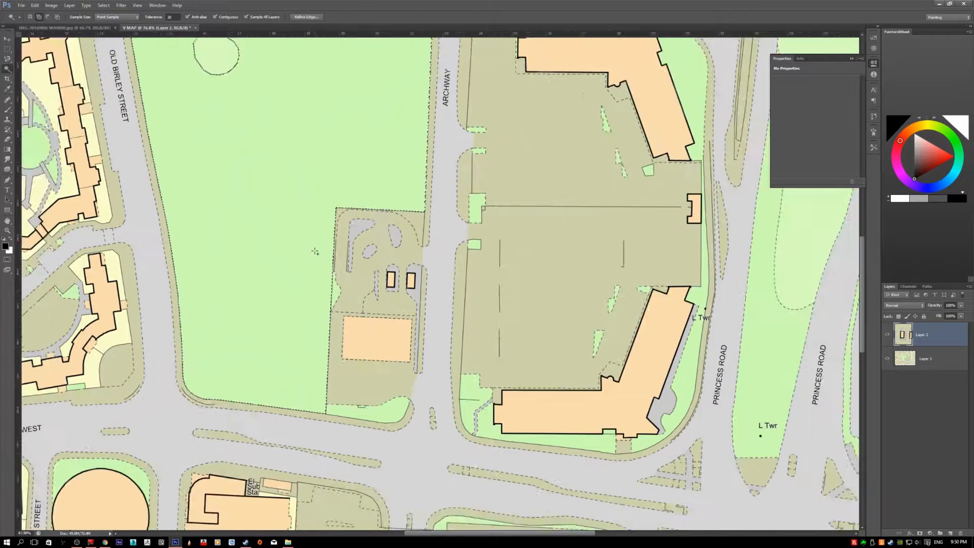
Step: Add the paved land east of Archway and the green strip along Princess Road to the Magic Wand selection, and deselect everything
{"action": "left_click", "coordinate": [504, 240]}
{"action": "left_click", "coordinate": [517, 348]}
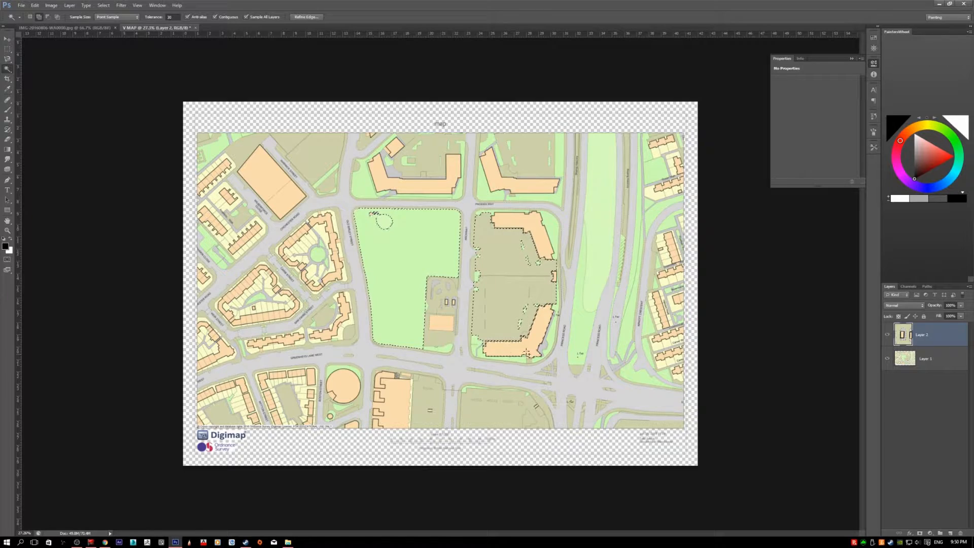
{"action": "left_click", "coordinate": [591, 283]}
{"action": "scroll", "coordinate": [506, 230], "scroll_direction": "up", "scroll_amount": 2}
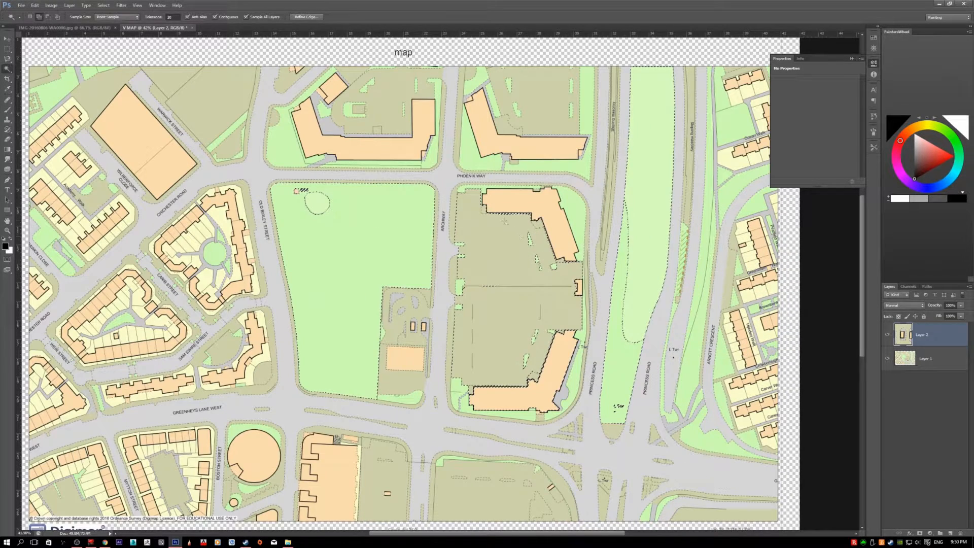
{"action": "key", "text": "ctrl+d"}
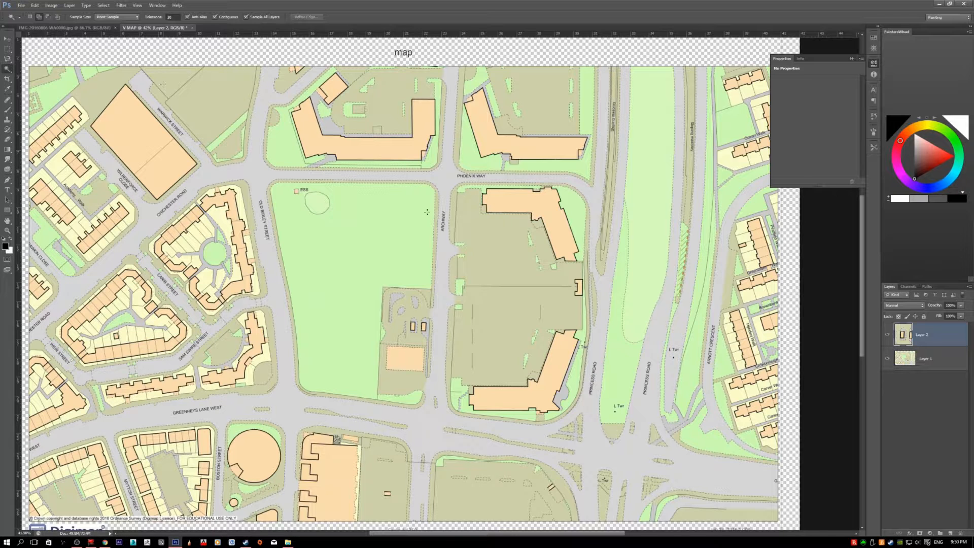
Step: Crop the image to the map's north-west part around the green field with the Crop tool, and undo the crop
{"action": "scroll", "coordinate": [427, 212], "scroll_direction": "down", "scroll_amount": 3}
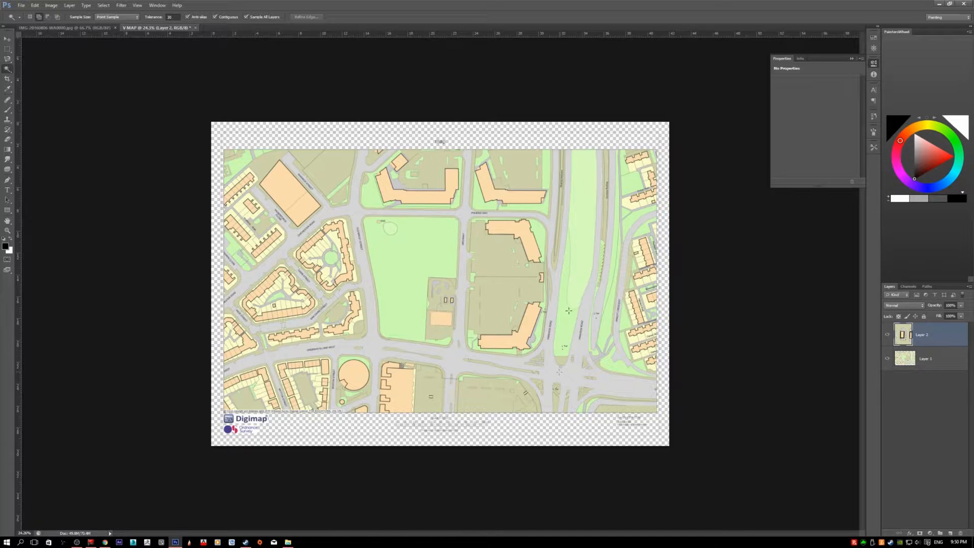
{"action": "scroll", "coordinate": [394, 238], "scroll_direction": "up", "scroll_amount": 3}
{"action": "key", "text": "v"}
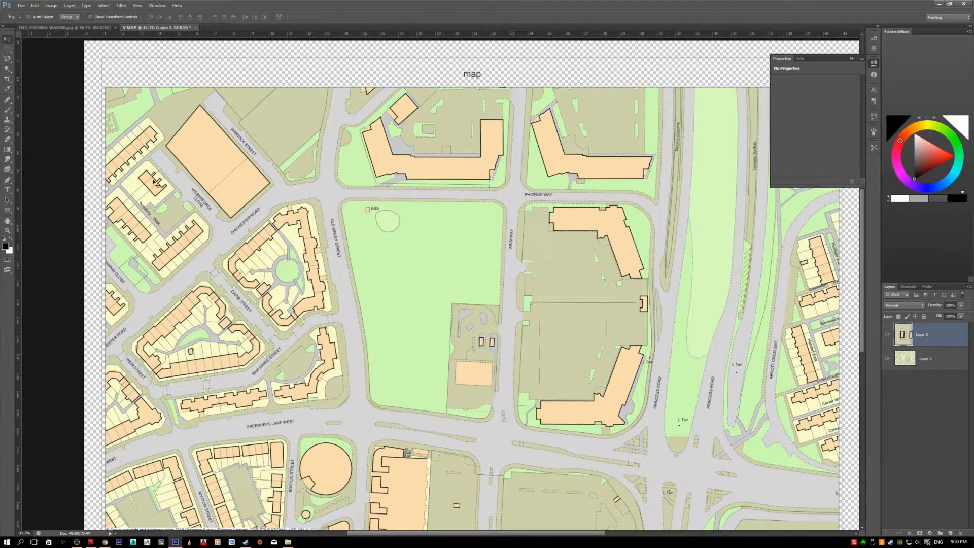
{"action": "left_click", "coordinate": [10, 82]}
{"action": "scroll", "coordinate": [304, 244], "scroll_direction": "down", "scroll_amount": 2}
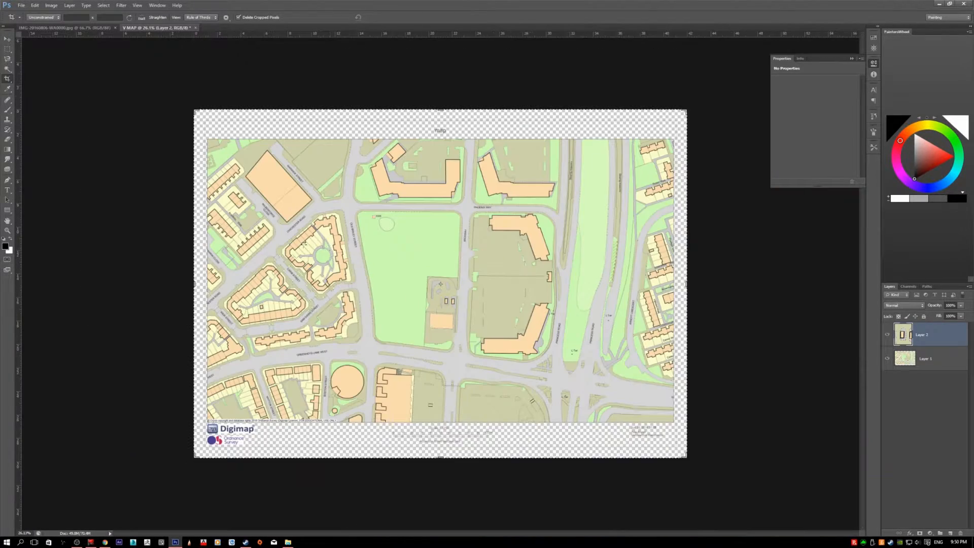
{"action": "left_click_drag", "start_coordinate": [217, 138], "coordinate": [495, 353]}
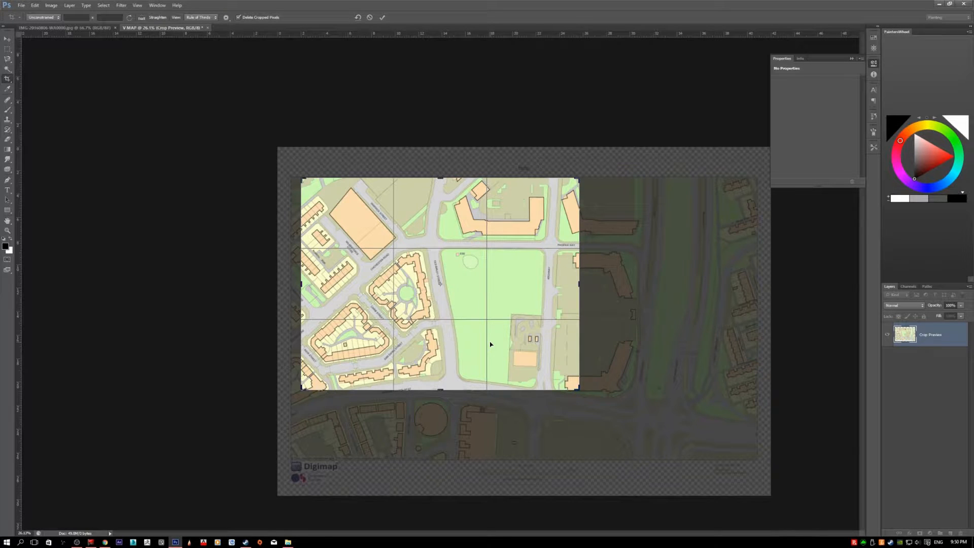
{"action": "key", "text": "Return"}
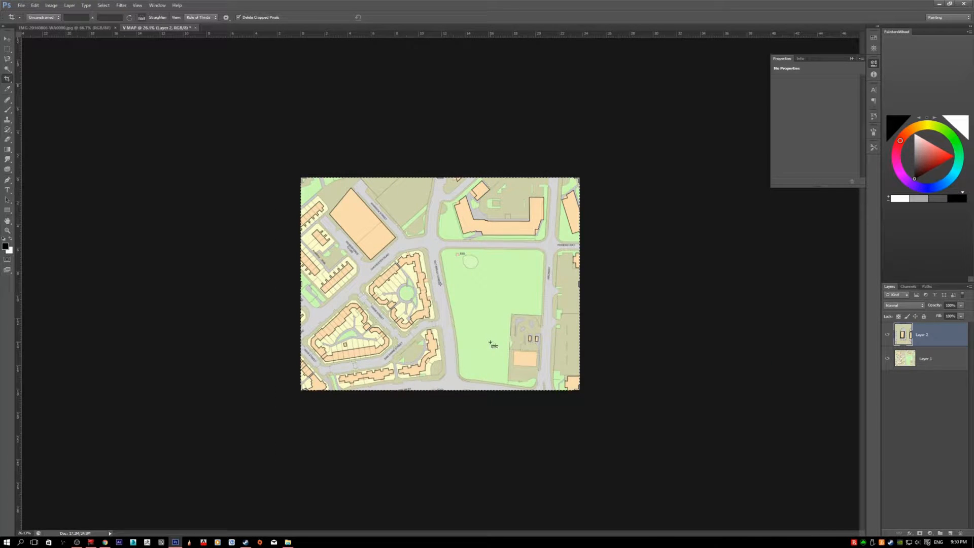
{"action": "key", "text": "ctrl+z"}
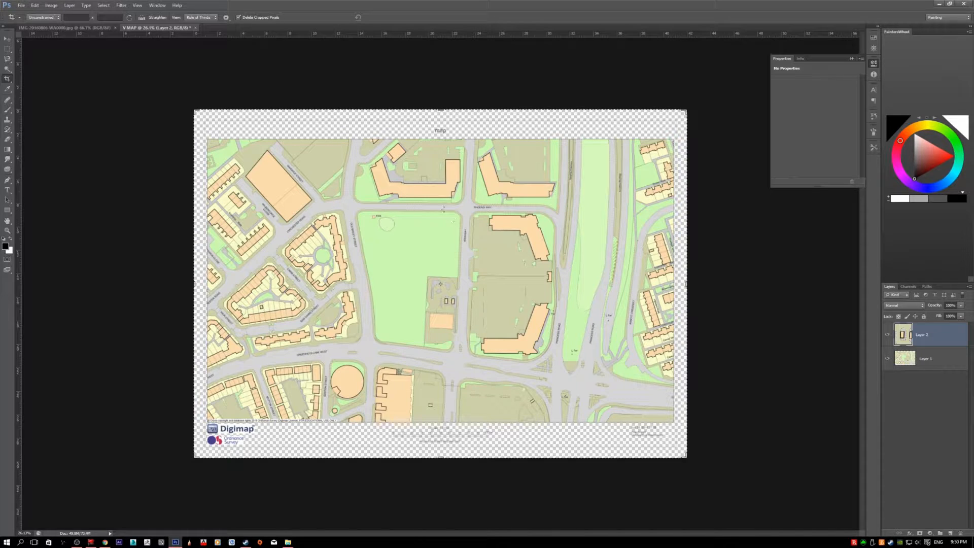
Step: Sample the peach building fill as the foreground colour with the Eyedropper, and switch to the Move tool
{"action": "scroll", "coordinate": [387, 247], "scroll_direction": "up", "scroll_amount": 4}
{"action": "left_click", "coordinate": [7, 90]}
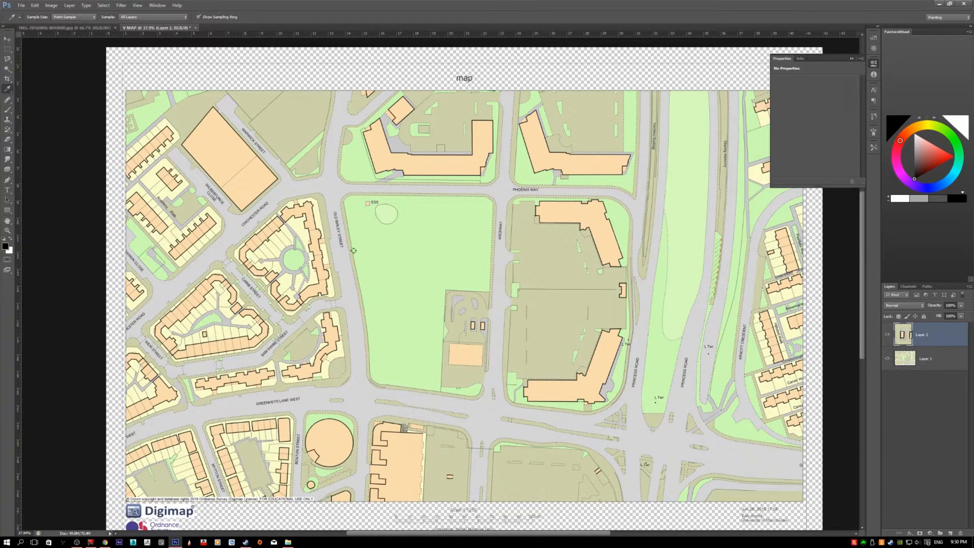
{"action": "left_click", "coordinate": [437, 235]}
{"action": "left_click", "coordinate": [439, 163]}
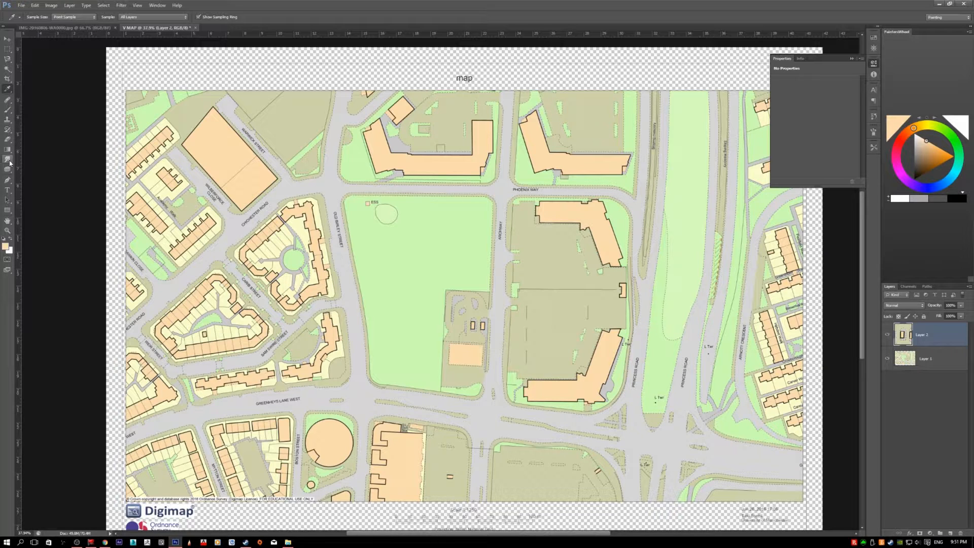
{"action": "key", "text": "v"}
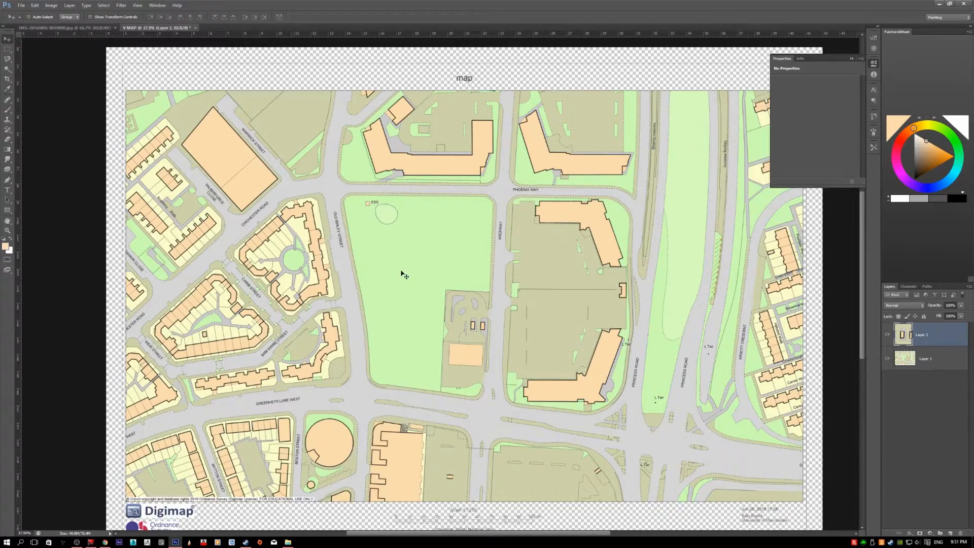
{"action": "scroll", "coordinate": [403, 274], "scroll_direction": "down", "scroll_amount": 1}
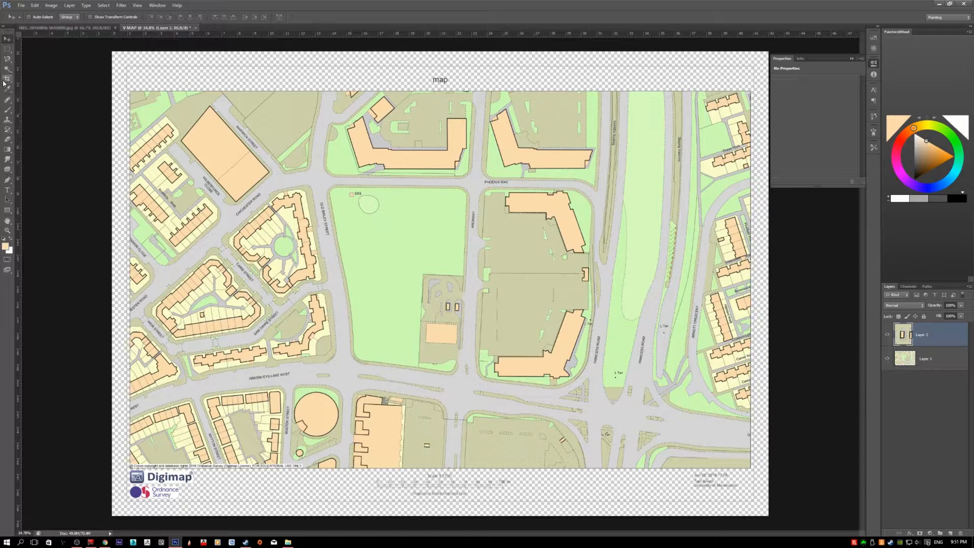
Step: Try the Brush tool on the map beside Archway
{"action": "left_click", "coordinate": [11, 112]}
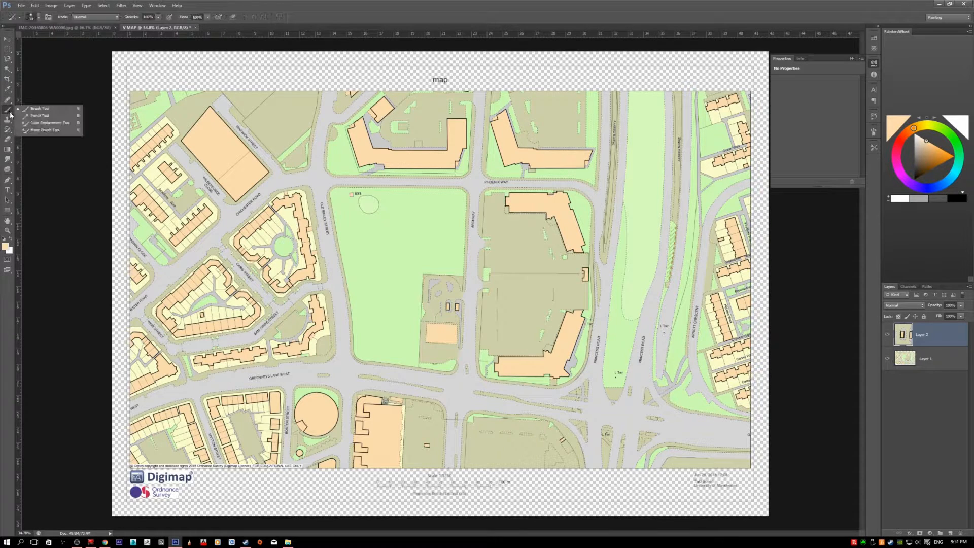
{"action": "left_click", "coordinate": [8, 115]}
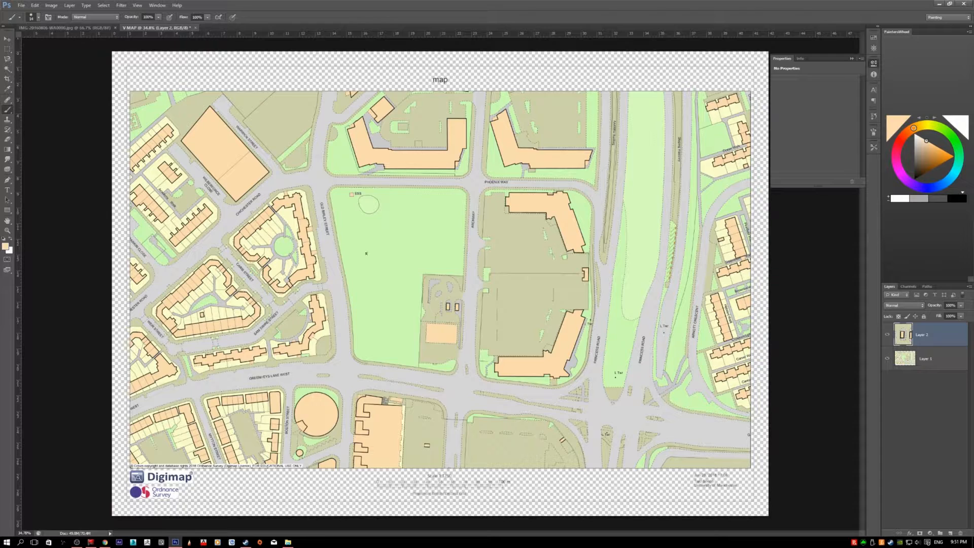
{"action": "scroll", "coordinate": [367, 253], "scroll_direction": "up", "scroll_amount": 1}
{"action": "mouse_move", "coordinate": [460, 339]}
{"action": "left_mouse_down"}
{"action": "mouse_move", "coordinate": [458, 279]}
{"action": "mouse_move", "coordinate": [510, 350]}
{"action": "left_mouse_up"}
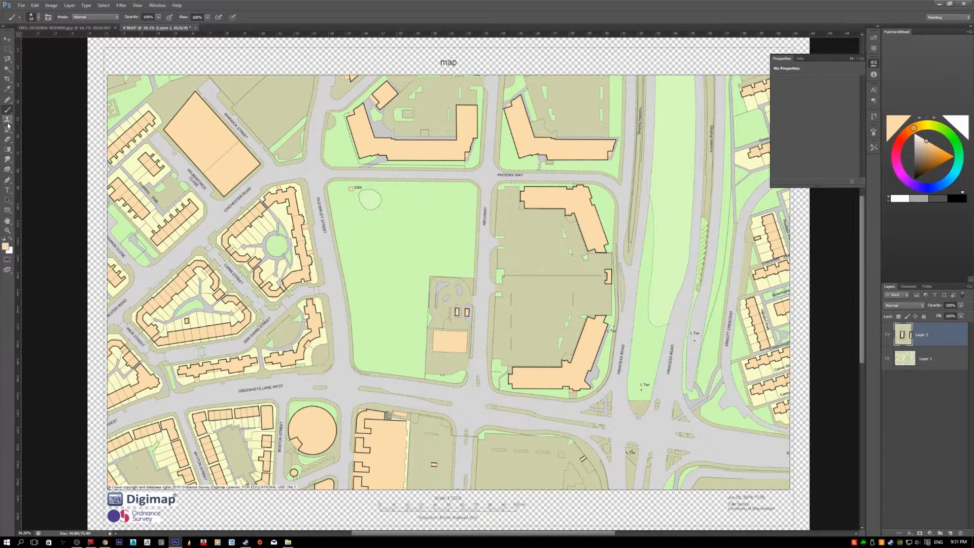
Step: Erase a broad soft area across the middle of the map on Layer 1 with the Eraser, and undo it
{"action": "left_click", "coordinate": [8, 138]}
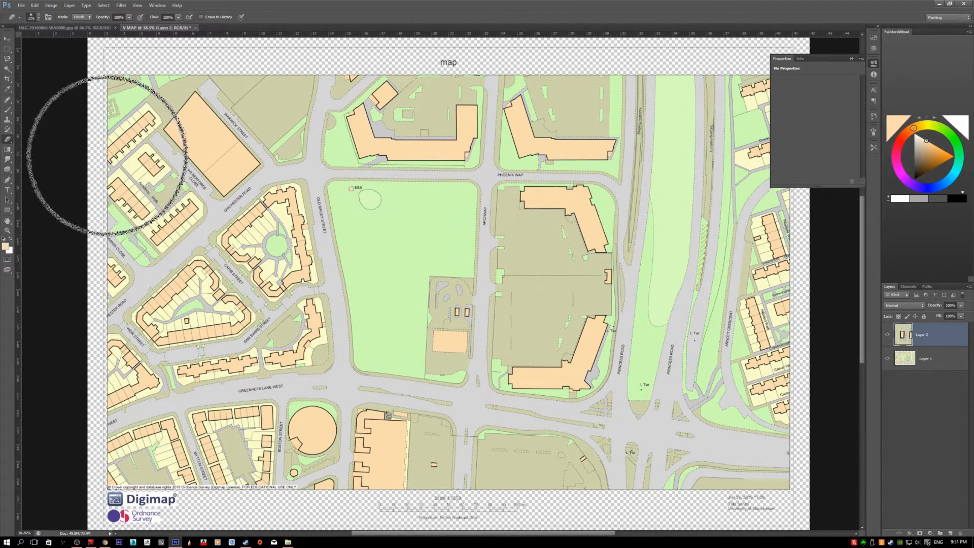
{"action": "left_click", "coordinate": [886, 335]}
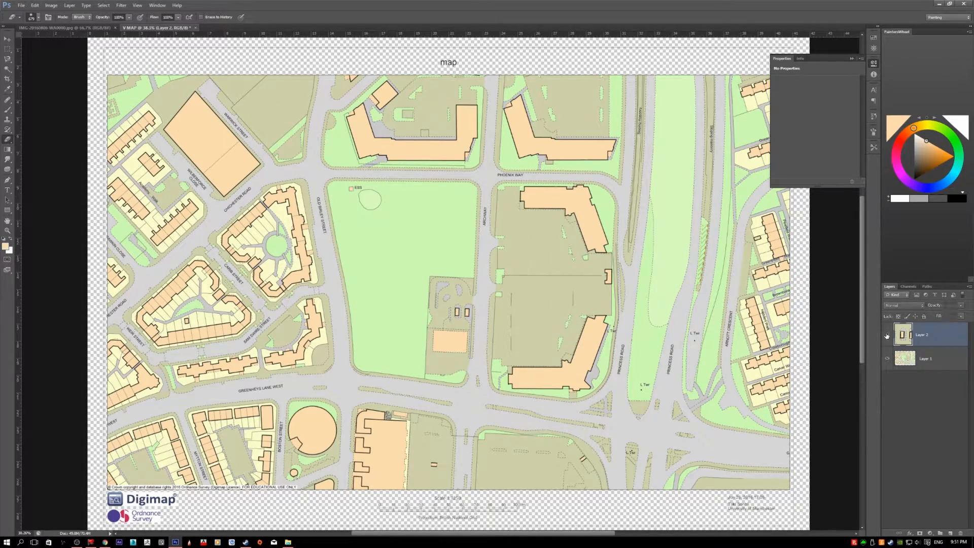
{"action": "left_click", "coordinate": [928, 359]}
{"action": "mouse_move", "coordinate": [467, 297]}
{"action": "left_mouse_down"}
{"action": "mouse_move", "coordinate": [370, 233]}
{"action": "mouse_move", "coordinate": [625, 340]}
{"action": "mouse_move", "coordinate": [533, 315]}
{"action": "left_mouse_up"}
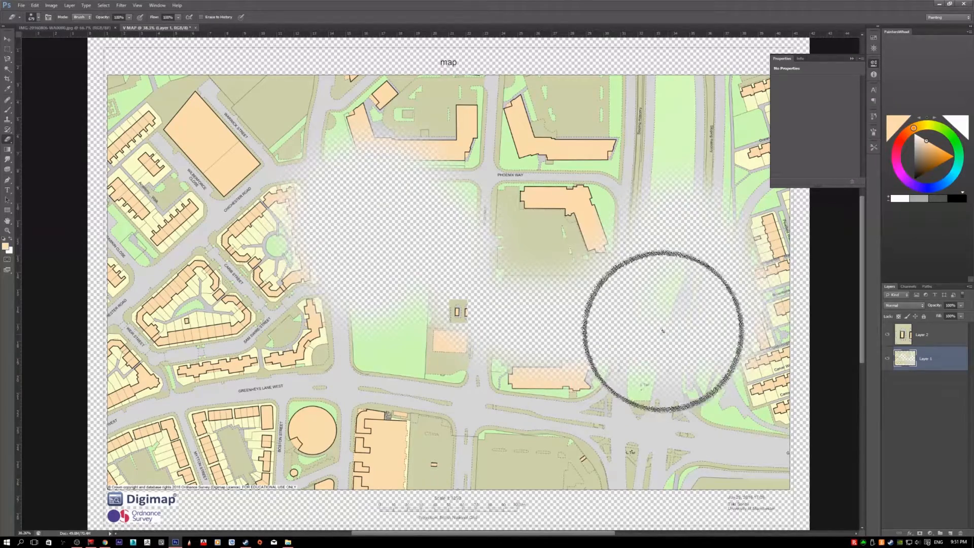
{"action": "key", "text": "ctrl+z"}
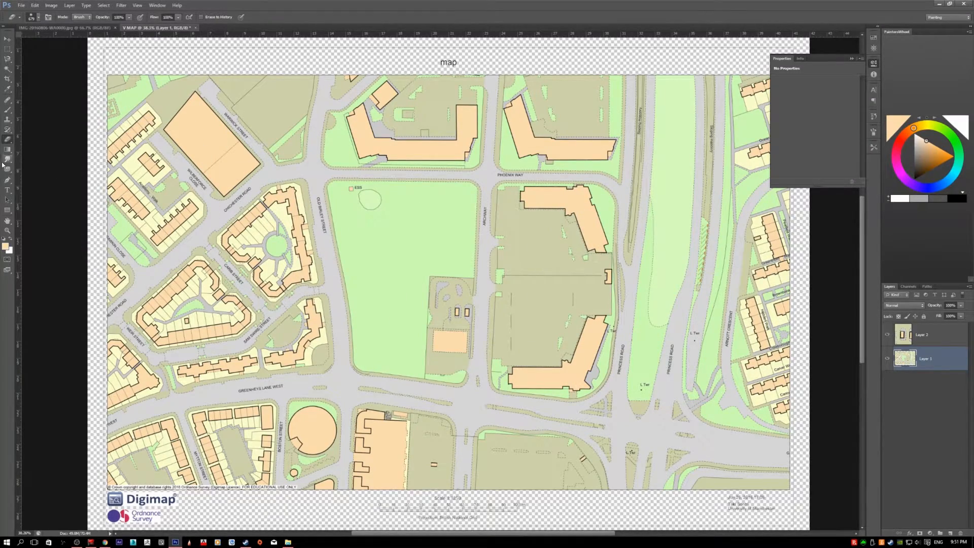
Step: Smudge the map along Old Birley Street beside the green field with the Smudge tool, and undo the smudging
{"action": "left_click", "coordinate": [10, 163]}
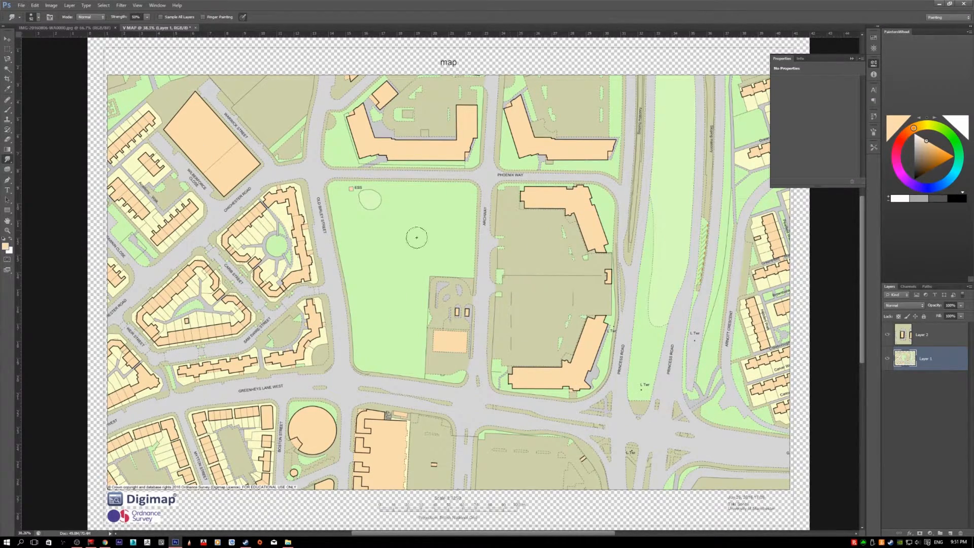
{"action": "scroll", "coordinate": [356, 202], "scroll_direction": "up", "scroll_amount": 1}
{"action": "scroll", "coordinate": [356, 203], "scroll_direction": "up", "scroll_amount": 2}
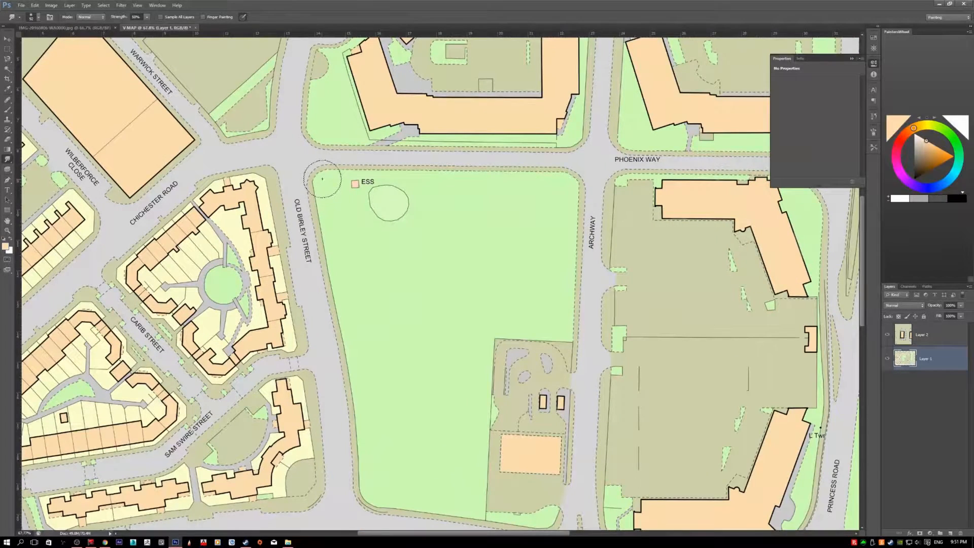
{"action": "mouse_move", "coordinate": [324, 178]}
{"action": "left_mouse_down"}
{"action": "mouse_move", "coordinate": [279, 145]}
{"action": "mouse_move", "coordinate": [251, 156]}
{"action": "mouse_move", "coordinate": [305, 190]}
{"action": "mouse_move", "coordinate": [264, 180]}
{"action": "mouse_move", "coordinate": [329, 238]}
{"action": "mouse_move", "coordinate": [299, 212]}
{"action": "mouse_move", "coordinate": [258, 225]}
{"action": "mouse_move", "coordinate": [327, 269]}
{"action": "mouse_move", "coordinate": [260, 269]}
{"action": "mouse_move", "coordinate": [349, 326]}
{"action": "mouse_move", "coordinate": [280, 339]}
{"action": "mouse_move", "coordinate": [353, 364]}
{"action": "mouse_move", "coordinate": [269, 401]}
{"action": "left_mouse_up"}
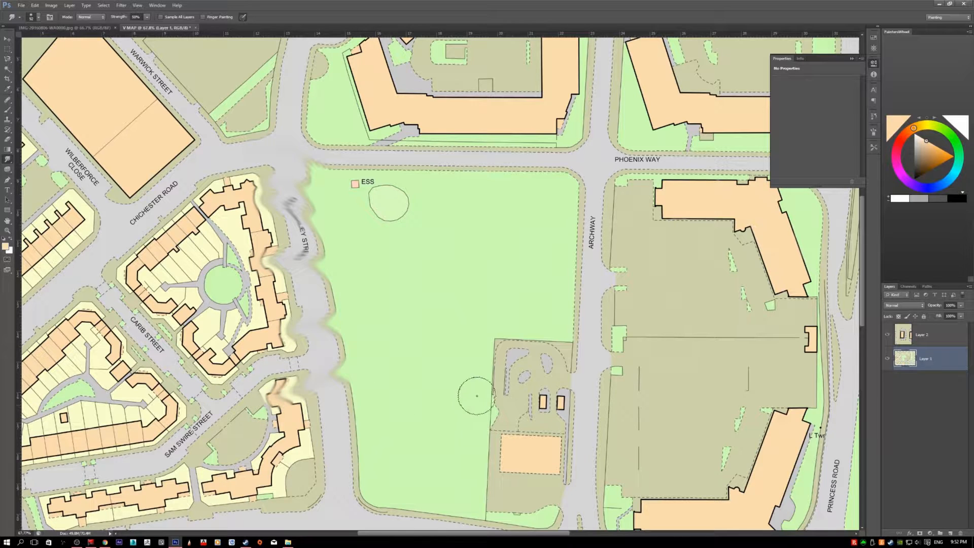
{"action": "key", "text": "ctrl+alt+z"}
{"action": "key", "text": "ctrl+alt+z"}
{"action": "key", "text": "ctrl+alt+z"}
{"action": "key", "text": "ctrl+alt+z"}
{"action": "key", "text": "ctrl+alt+z"}
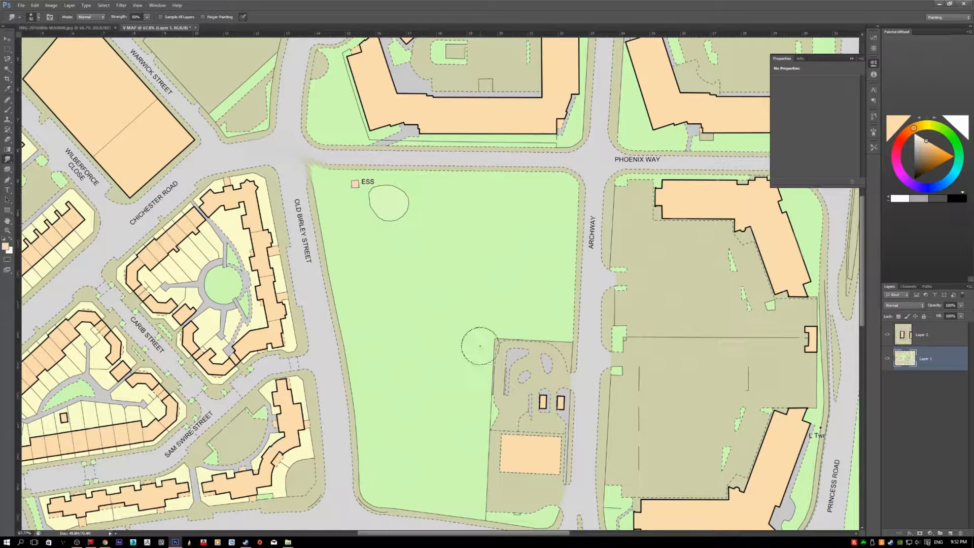
Step: Paint a freehand arc across the green field on Layer 2 with the Brush tool, and undo it
{"action": "key", "text": "alt+]"}
{"action": "scroll", "coordinate": [339, 253], "scroll_direction": "down", "scroll_amount": 3}
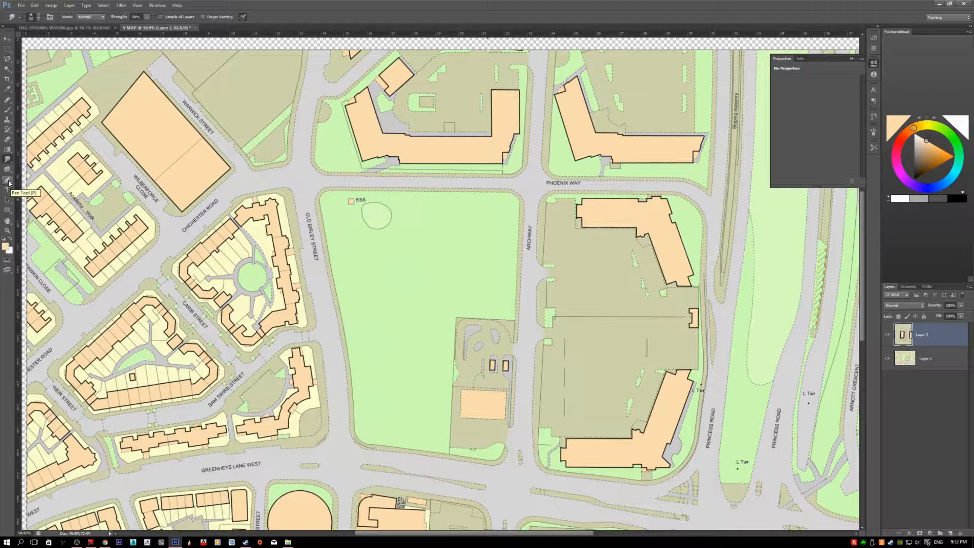
{"action": "key", "text": "b"}
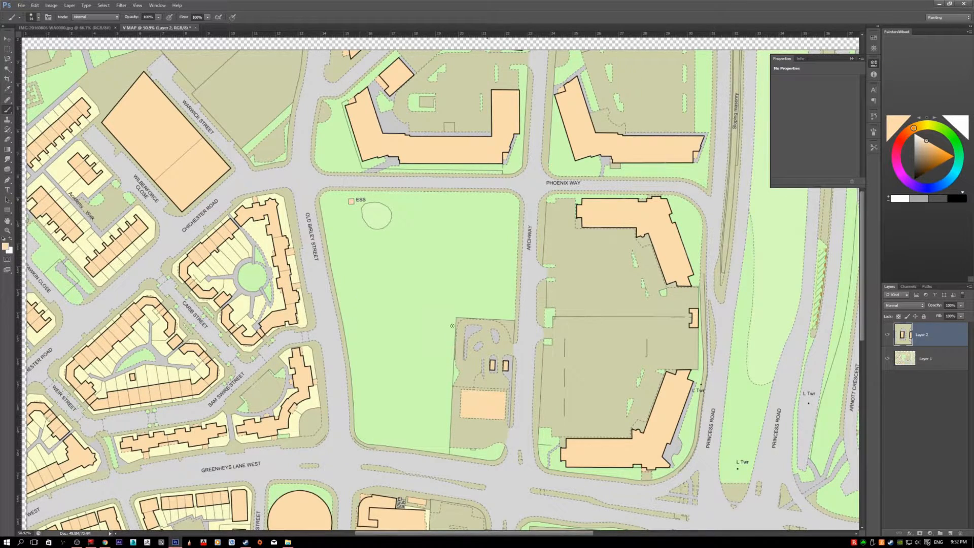
{"action": "scroll", "coordinate": [343, 277], "scroll_direction": "up", "scroll_amount": 2}
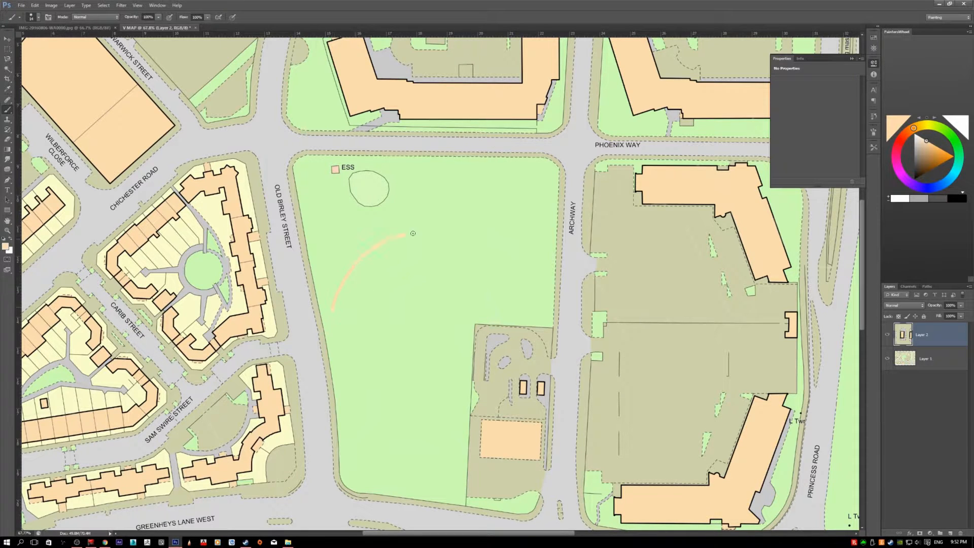
{"action": "left_click_drag", "start_coordinate": [500, 240], "coordinate": [569, 290]}
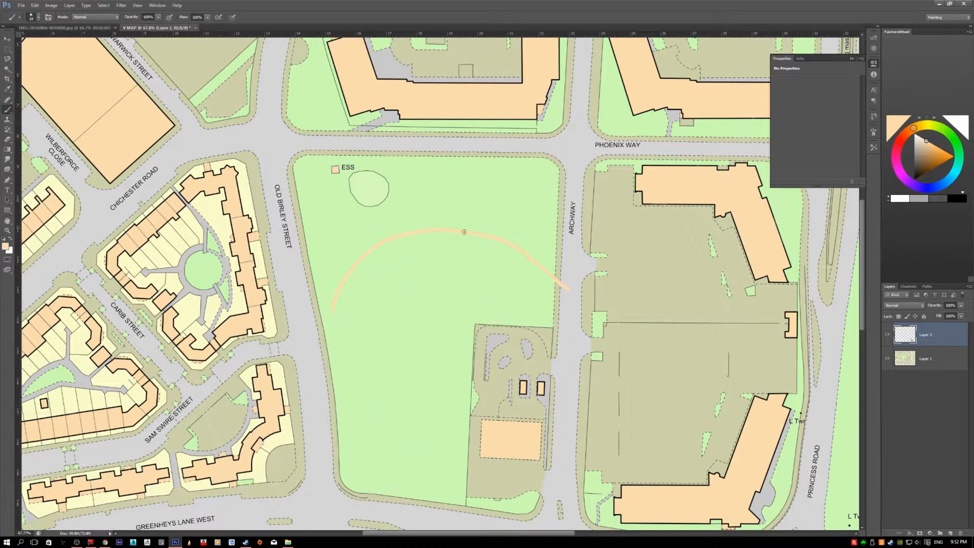
{"action": "key", "text": "ctrl+z"}
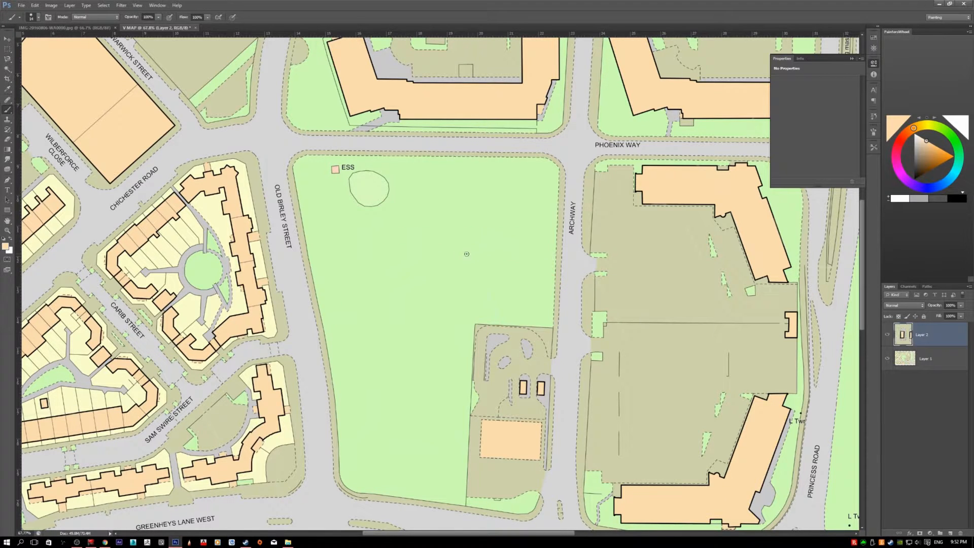
Step: Draw a straight two-point Pen path diagonally across the green field, stroke it on Layer 2 with the Brush without simulated pressure, and dismiss the path
{"action": "left_click", "coordinate": [7, 180]}
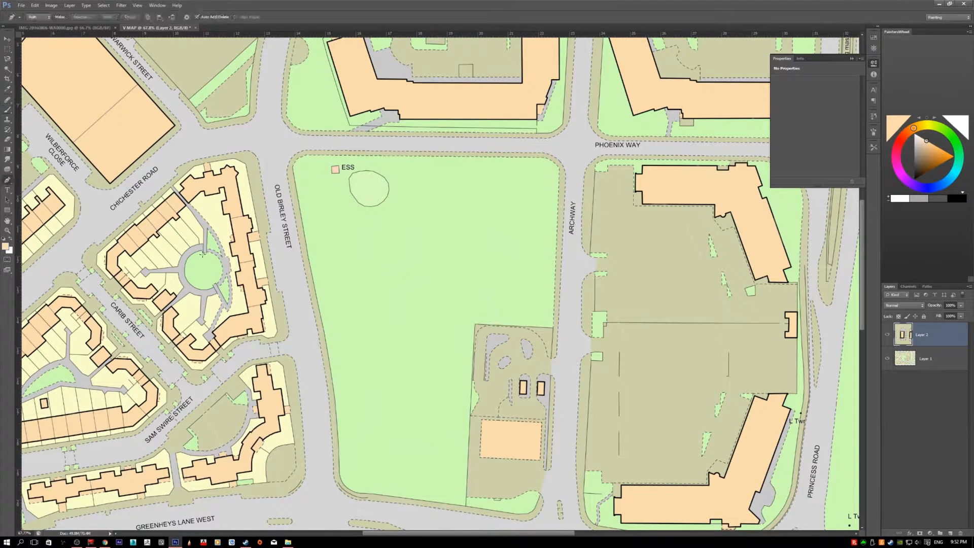
{"action": "left_click", "coordinate": [324, 308]}
{"action": "left_click", "coordinate": [512, 203]}
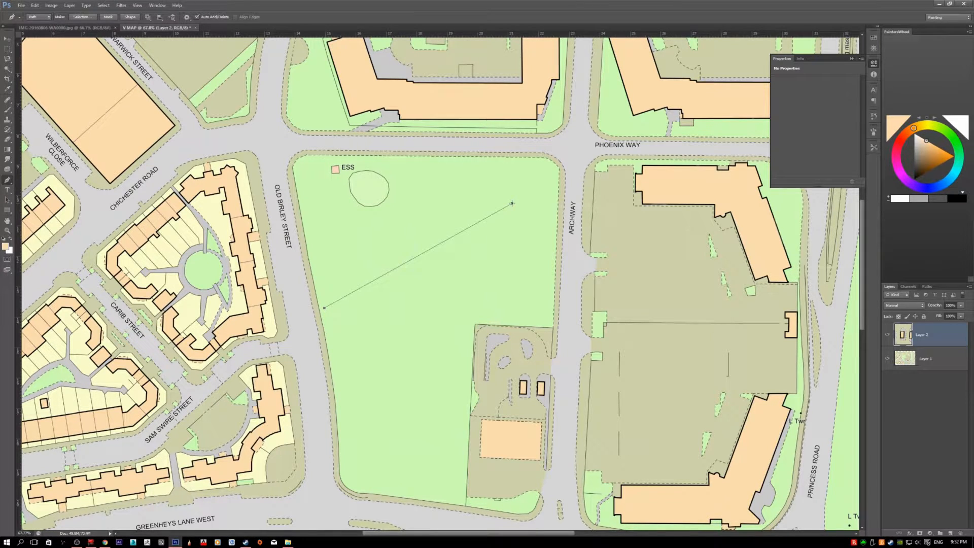
{"action": "right_click", "coordinate": [407, 262]}
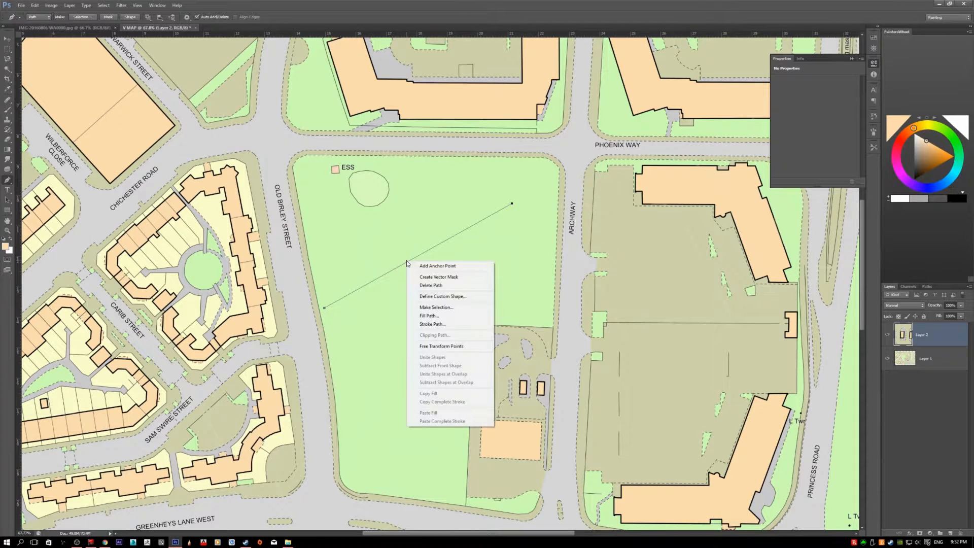
{"action": "left_click", "coordinate": [439, 325]}
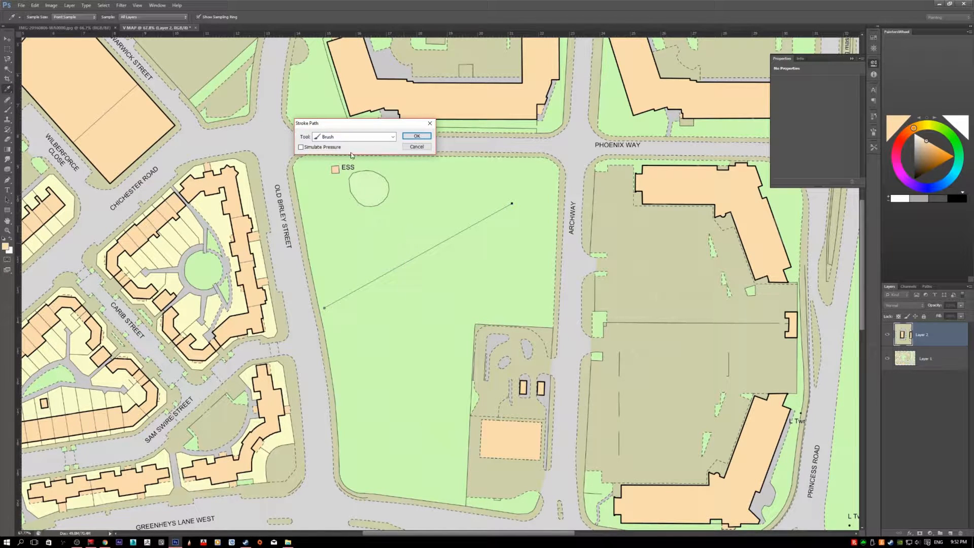
{"action": "left_click", "coordinate": [417, 136]}
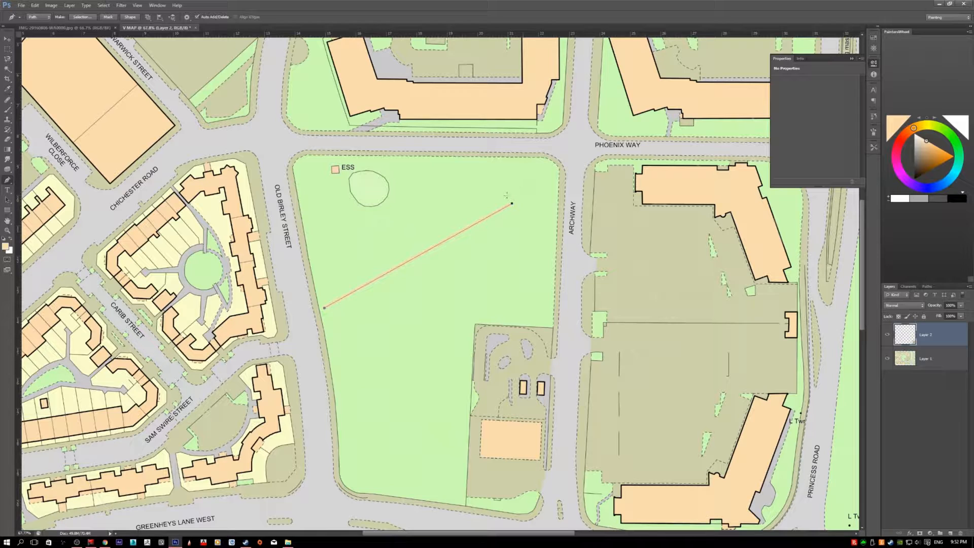
{"action": "key", "text": "Return"}
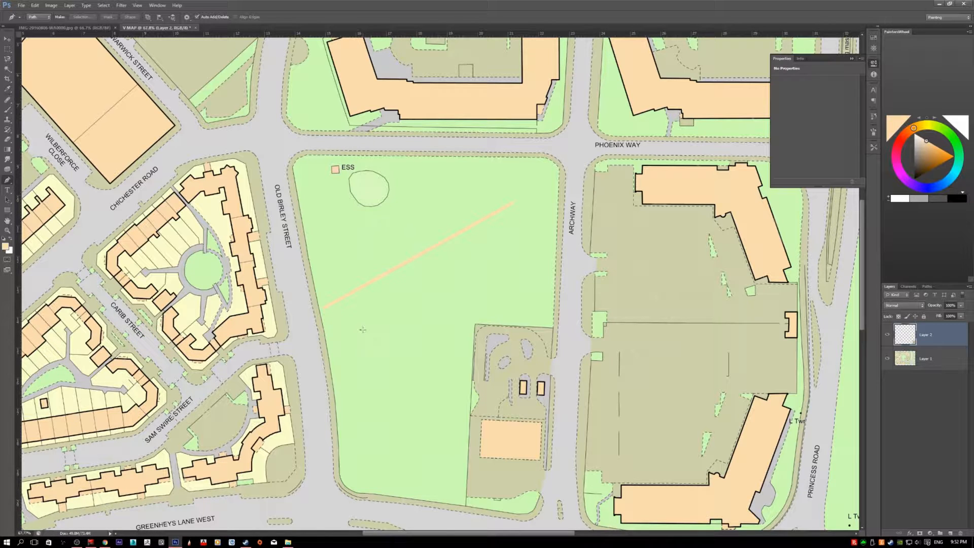
Step: Undo the straight diagonal brush stroke and its path on the green field
{"action": "scroll", "coordinate": [389, 328], "scroll_direction": "down", "scroll_amount": 1}
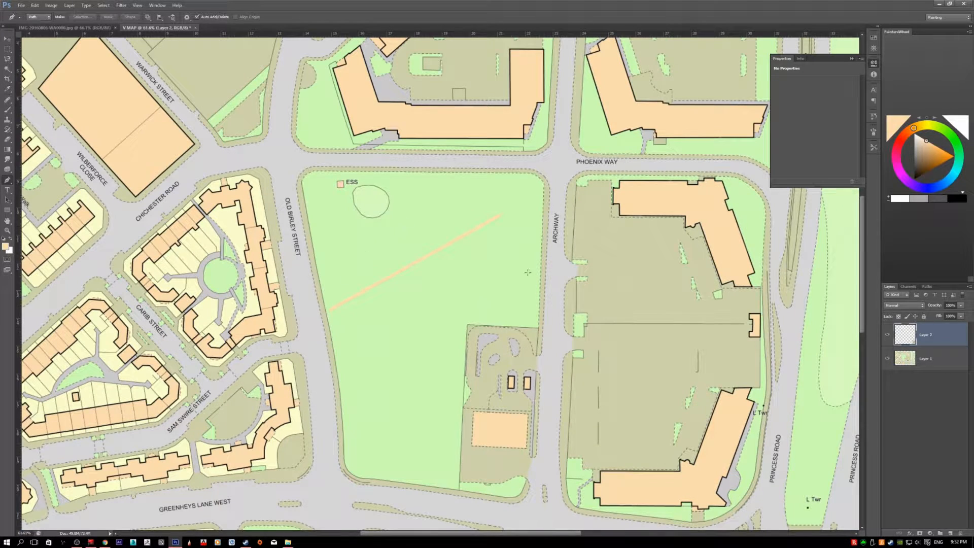
{"action": "scroll", "coordinate": [452, 279], "scroll_direction": "up", "scroll_amount": 2}
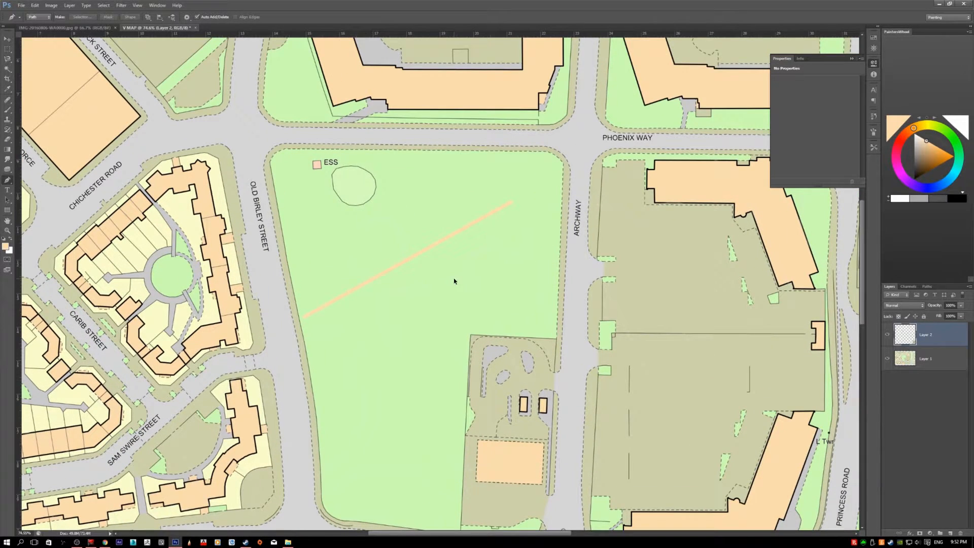
{"action": "key", "text": "ctrl+alt+z"}
{"action": "key", "text": "ctrl+alt+z"}
{"action": "key", "text": "ctrl+alt+z"}
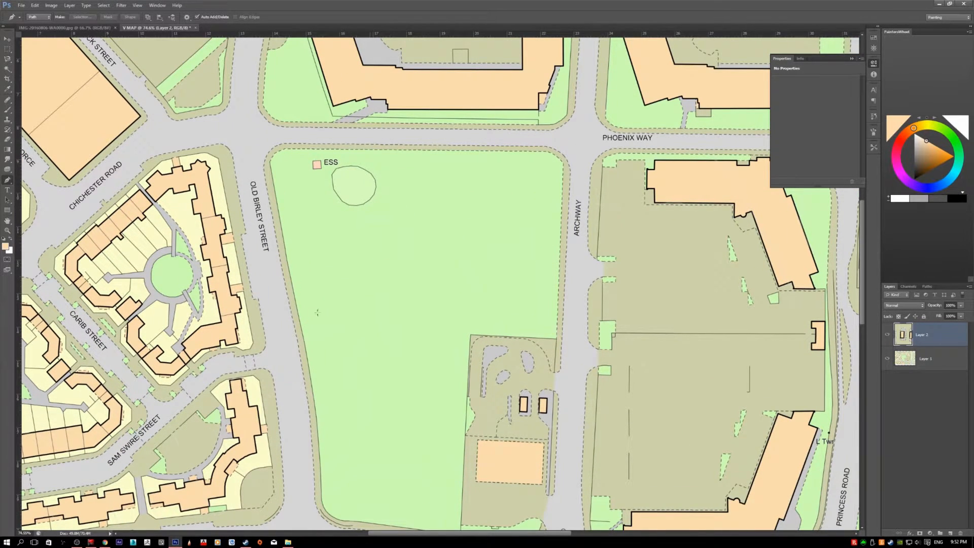
Step: Draw a curved three-point Pen path across the green field, stroke it on Layer 2 with the Brush, and dismiss the path
{"action": "left_click_drag", "start_coordinate": [311, 310], "coordinate": [319, 265]}
{"action": "left_click_drag", "start_coordinate": [477, 195], "coordinate": [587, 212]}
{"action": "mouse_move", "coordinate": [459, 331]}
{"action": "left_mouse_down"}
{"action": "mouse_move", "coordinate": [446, 336]}
{"action": "mouse_move", "coordinate": [447, 282]}
{"action": "mouse_move", "coordinate": [511, 344]}
{"action": "mouse_move", "coordinate": [551, 353]}
{"action": "left_mouse_up"}
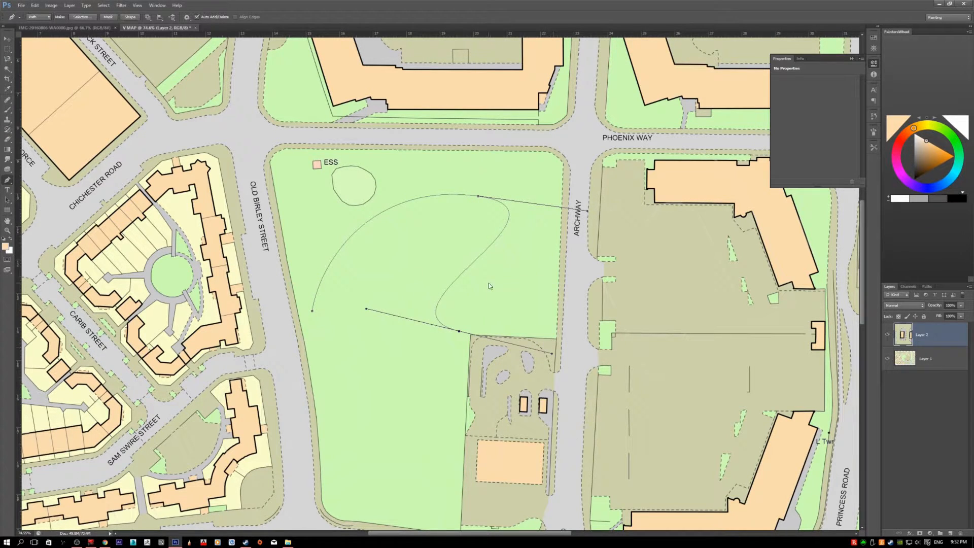
{"action": "right_click", "coordinate": [489, 284]}
{"action": "left_click", "coordinate": [513, 336]}
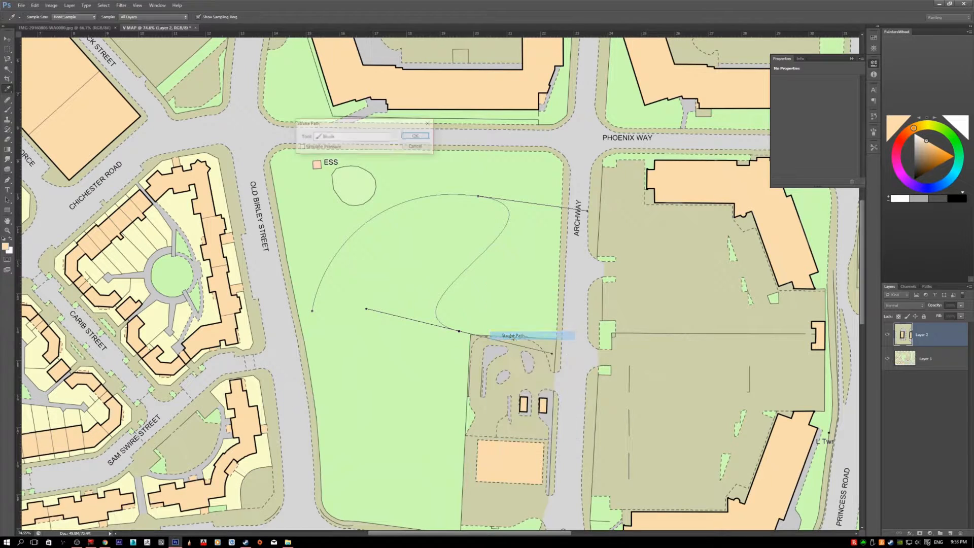
{"action": "left_click", "coordinate": [413, 137]}
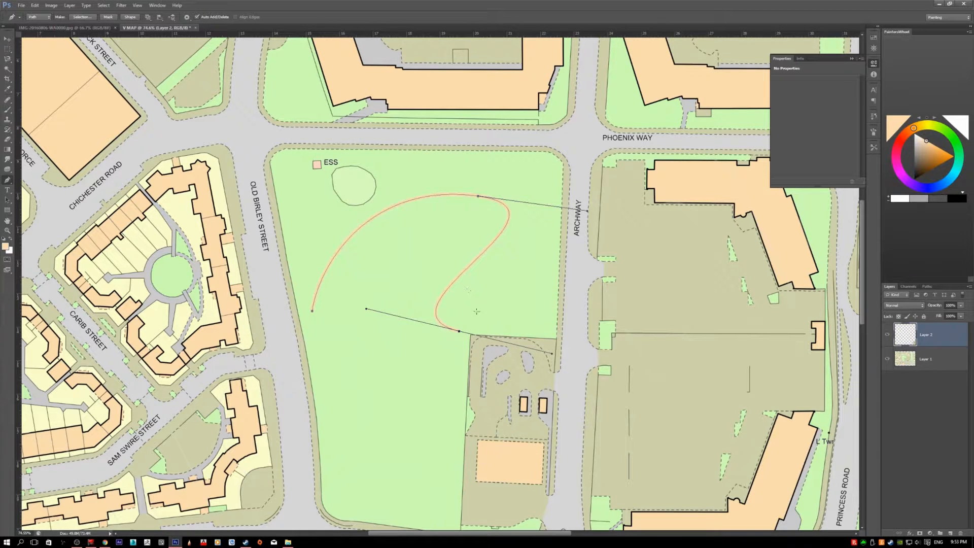
{"action": "key", "text": "Escape"}
{"action": "key", "text": "Escape"}
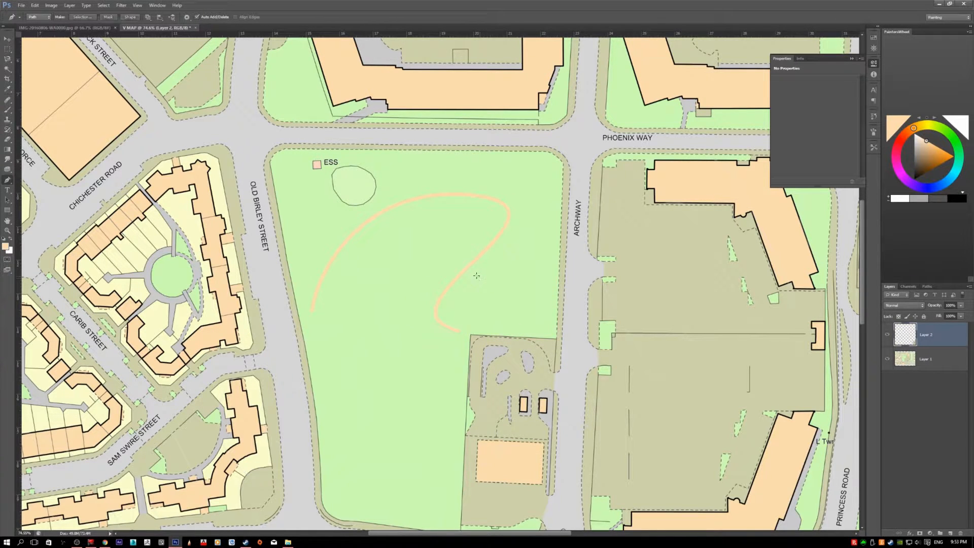
Step: Paint a thick freehand S-shaped stroke down the middle of the green field on Layer 2 with an enlarged Brush
{"action": "key", "text": "b"}
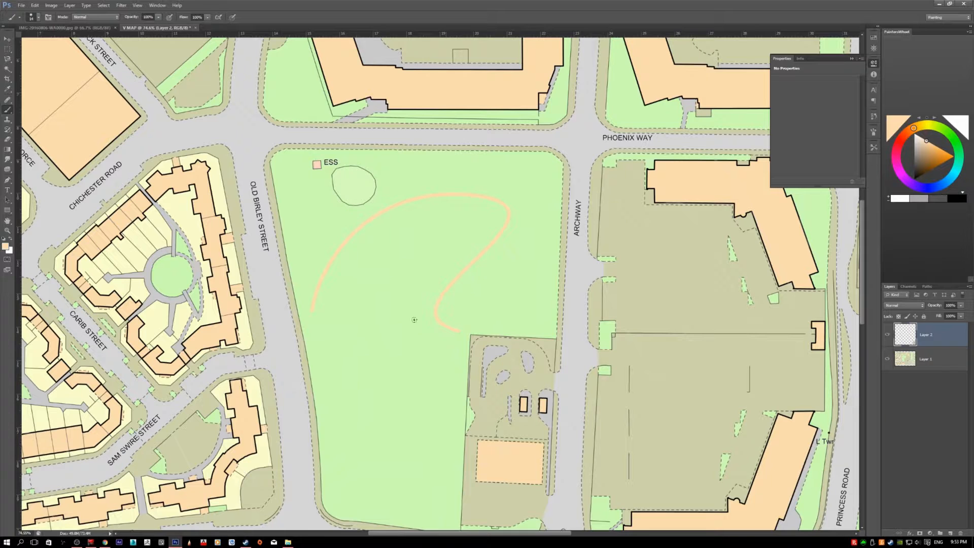
{"action": "right_click", "coordinate": [386, 294]}
{"action": "left_click", "coordinate": [372, 191]}
{"action": "left_click", "coordinate": [484, 3]}
{"action": "mouse_move", "coordinate": [370, 273]}
{"action": "left_mouse_down"}
{"action": "mouse_move", "coordinate": [407, 273]}
{"action": "mouse_move", "coordinate": [372, 338]}
{"action": "mouse_move", "coordinate": [398, 411]}
{"action": "mouse_move", "coordinate": [385, 443]}
{"action": "left_mouse_up"}
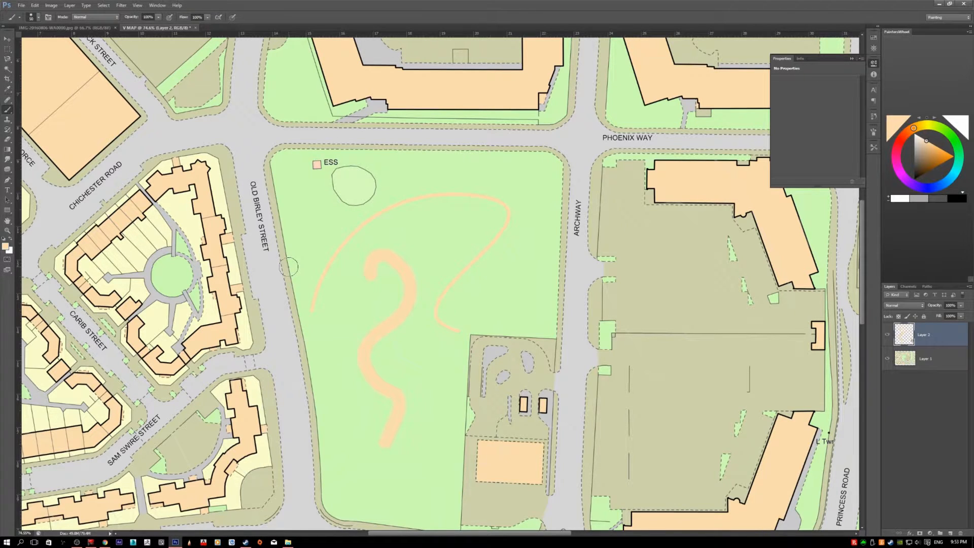
Step: Draw a similar S-shaped Pen path beside the freehand stroke, stroke it on Layer 2 with the Brush, and dismiss the path
{"action": "key", "text": "p"}
{"action": "left_click", "coordinate": [421, 255]}
{"action": "left_click_drag", "start_coordinate": [431, 233], "coordinate": [445, 232]}
{"action": "left_click_drag", "start_coordinate": [469, 293], "coordinate": [453, 323]}
{"action": "left_click_drag", "start_coordinate": [423, 353], "coordinate": [434, 388]}
{"action": "left_click_drag", "start_coordinate": [466, 412], "coordinate": [469, 431]}
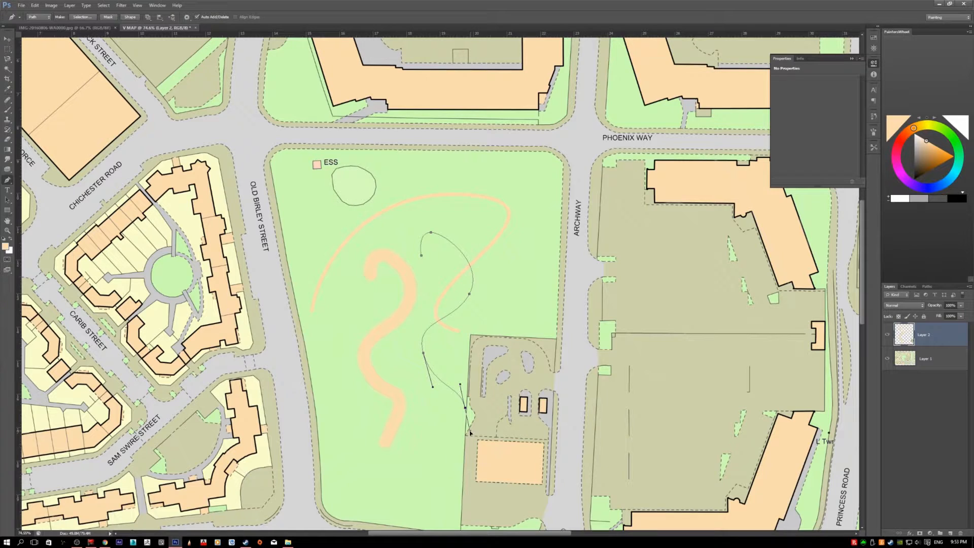
{"action": "left_click_drag", "start_coordinate": [434, 459], "coordinate": [429, 462]}
{"action": "right_click", "coordinate": [434, 333]}
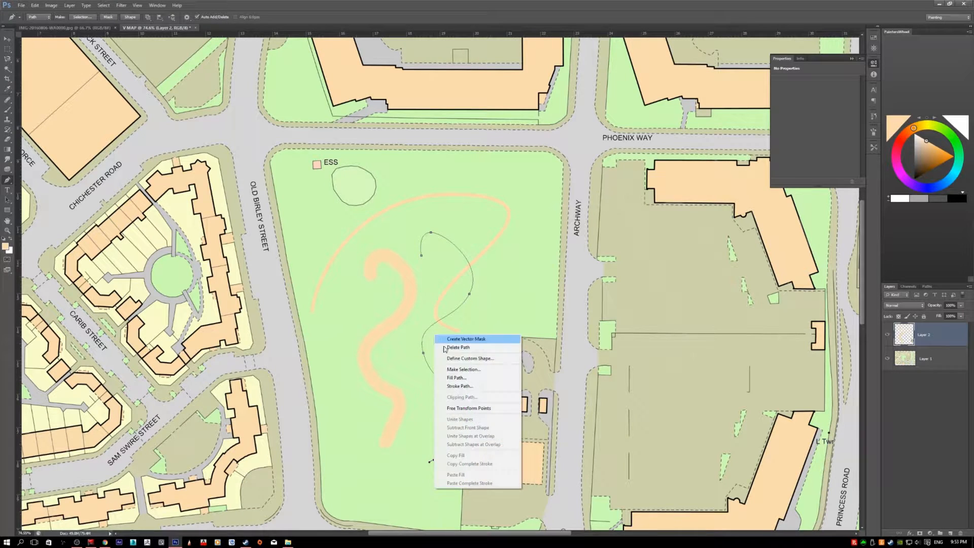
{"action": "left_click", "coordinate": [462, 386]}
{"action": "left_click", "coordinate": [424, 137]}
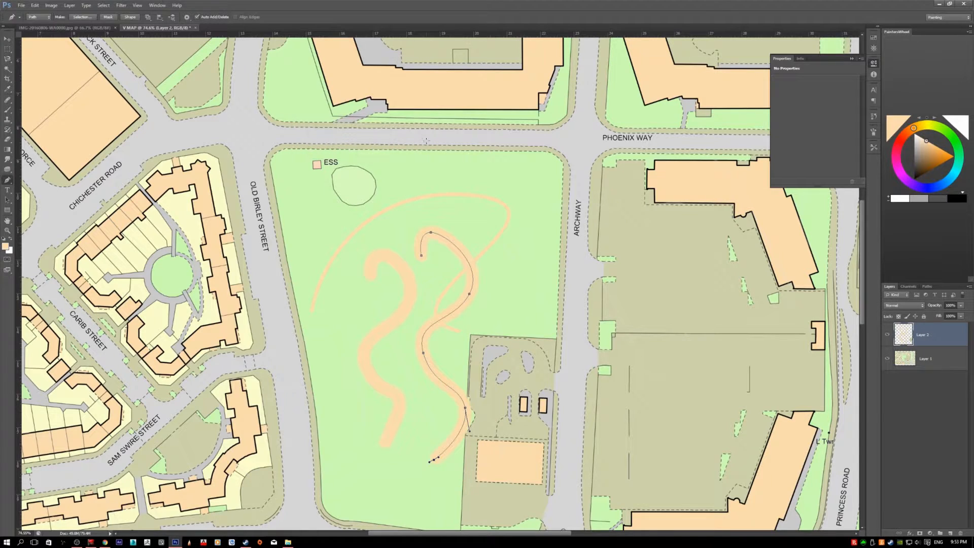
{"action": "key", "text": "Return"}
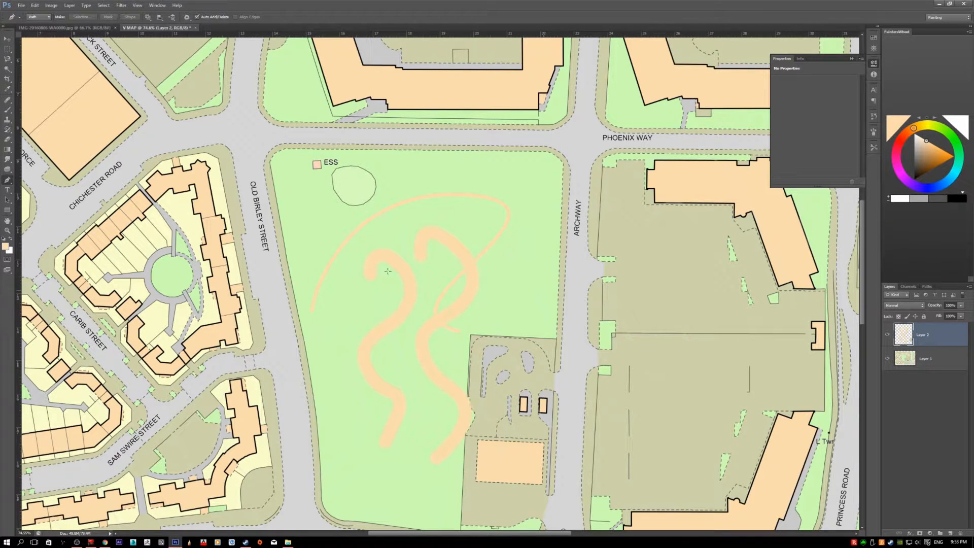
Step: Enter the text "adfadf" at the upper corner of the green field with the Type tool, and cancel it
{"action": "scroll", "coordinate": [488, 251], "scroll_direction": "down", "scroll_amount": 2}
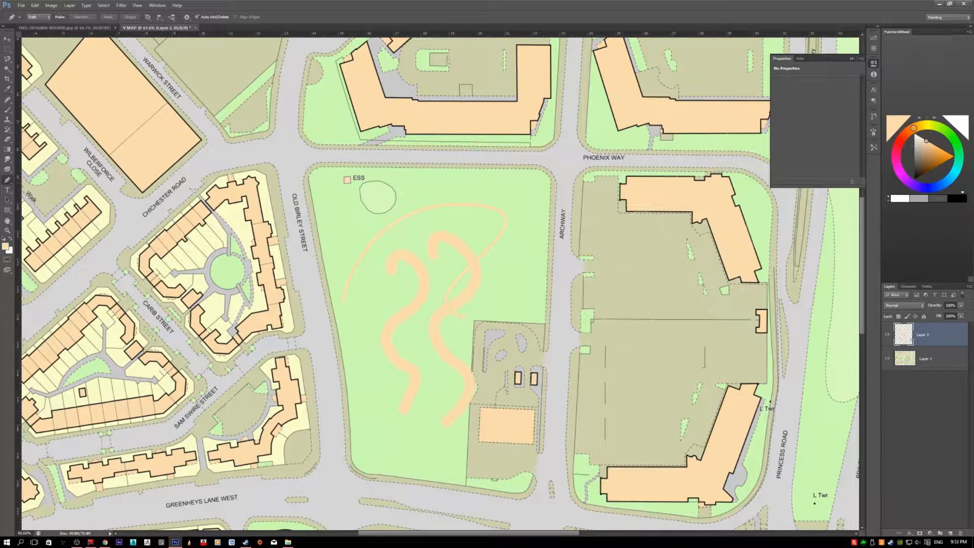
{"action": "left_click", "coordinate": [3, 189]}
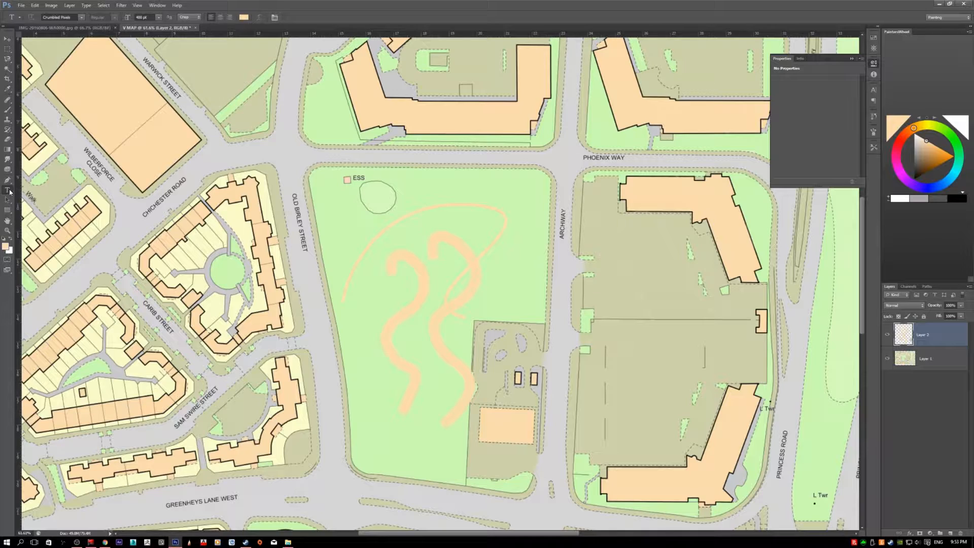
{"action": "left_click", "coordinate": [338, 200]}
{"action": "scroll", "coordinate": [407, 293], "scroll_direction": "down", "scroll_amount": 1}
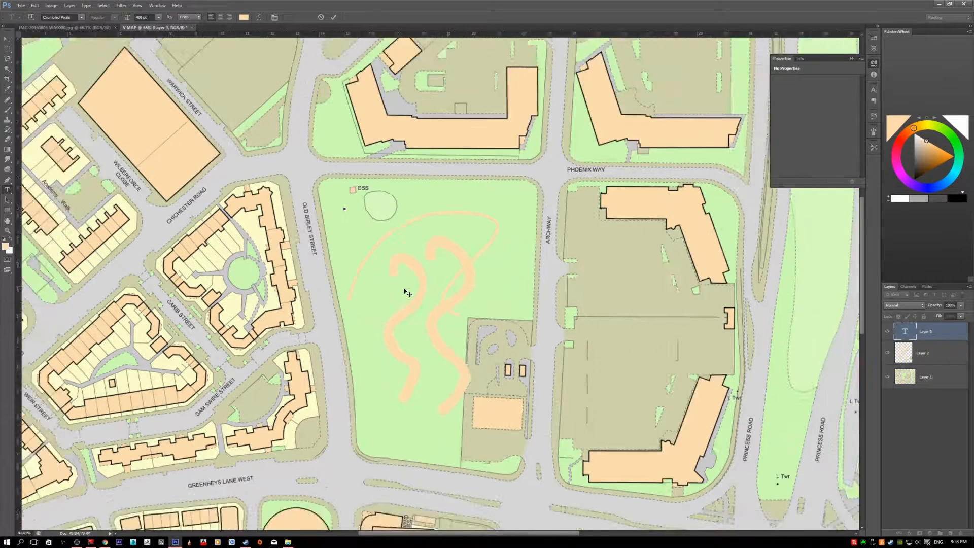
{"action": "scroll", "coordinate": [404, 289], "scroll_direction": "down", "scroll_amount": 3}
{"action": "type", "text": "adfadf"}
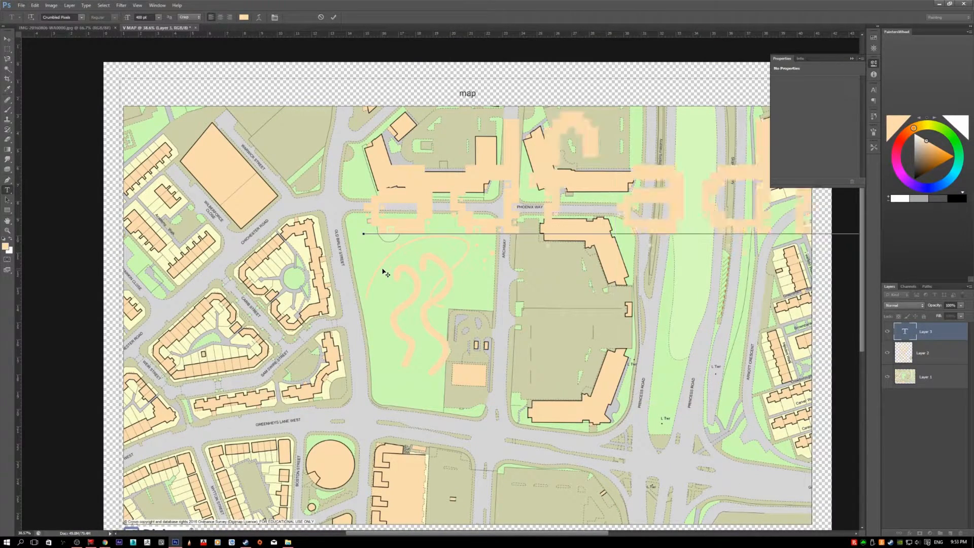
{"action": "key", "text": "Escape"}
{"action": "scroll", "coordinate": [310, 270], "scroll_direction": "up", "scroll_amount": 1}
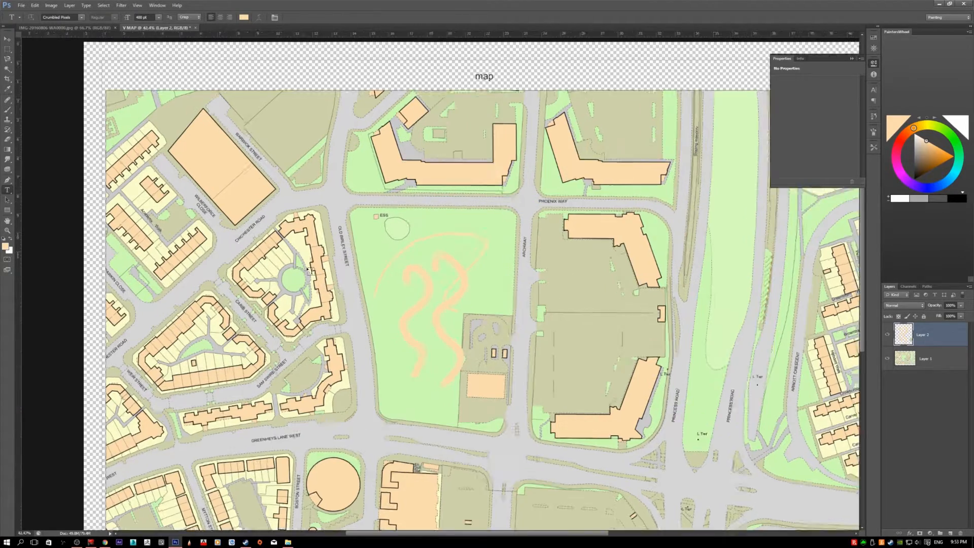
{"action": "scroll", "coordinate": [310, 270], "scroll_direction": "up", "scroll_amount": 2}
Step: Draw five filled rectangles over the green field and the neighbouring blocks with the Rectangle tool
{"action": "left_click", "coordinate": [9, 201]}
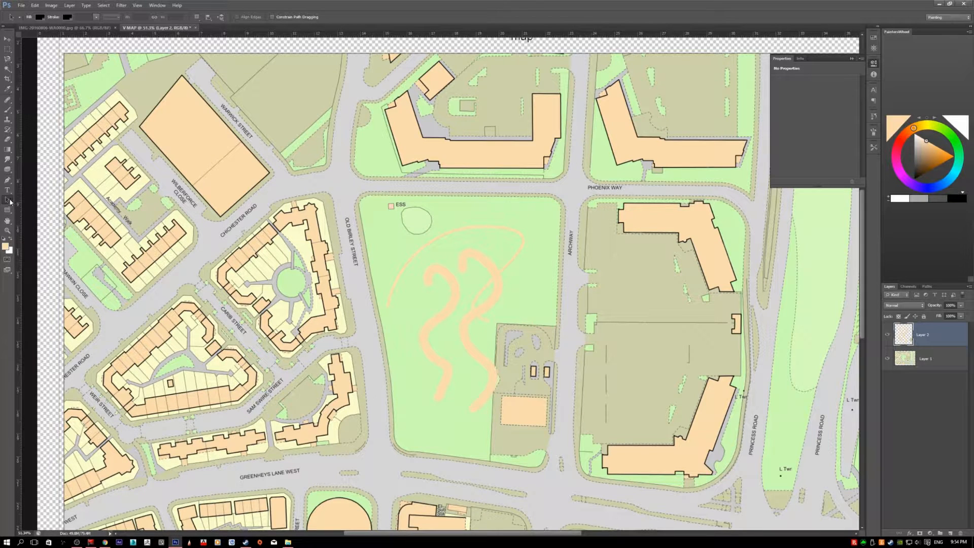
{"action": "left_click", "coordinate": [7, 210]}
{"action": "left_click", "coordinate": [7, 212]}
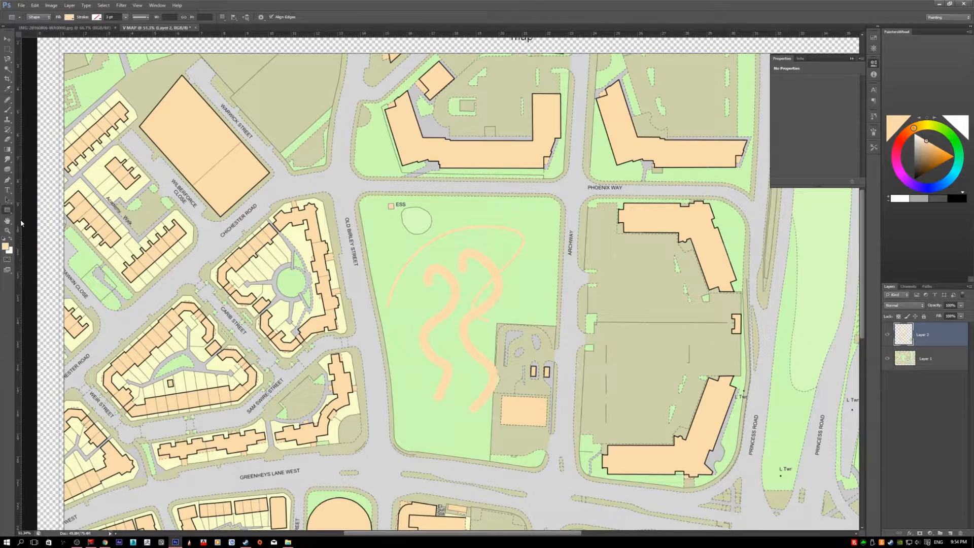
{"action": "left_click_drag", "start_coordinate": [350, 204], "coordinate": [566, 373]}
{"action": "left_click_drag", "start_coordinate": [241, 265], "coordinate": [418, 432]}
{"action": "left_click_drag", "start_coordinate": [388, 136], "coordinate": [536, 232]}
{"action": "left_click_drag", "start_coordinate": [640, 350], "coordinate": [749, 432]}
{"action": "left_click_drag", "start_coordinate": [620, 306], "coordinate": [699, 372]}
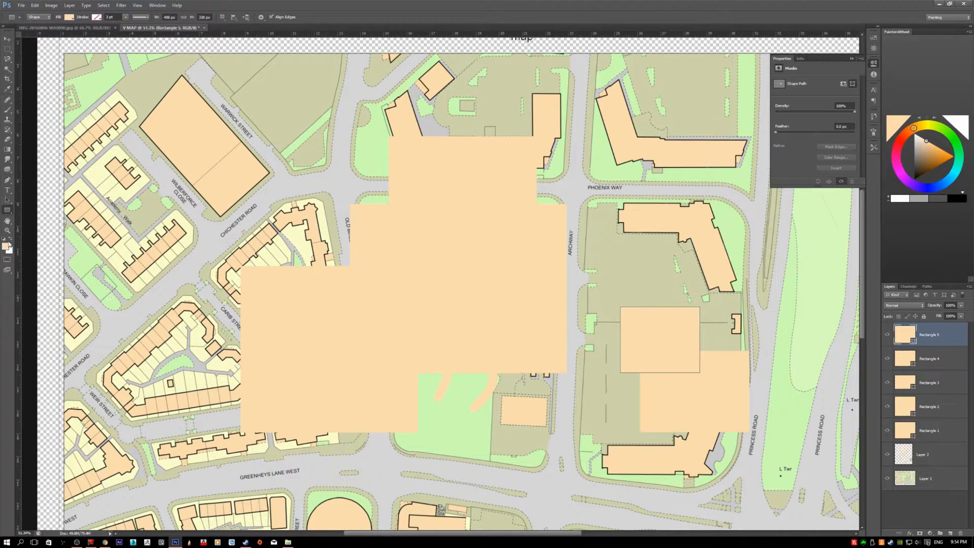
{"action": "right_click", "coordinate": [8, 211]}
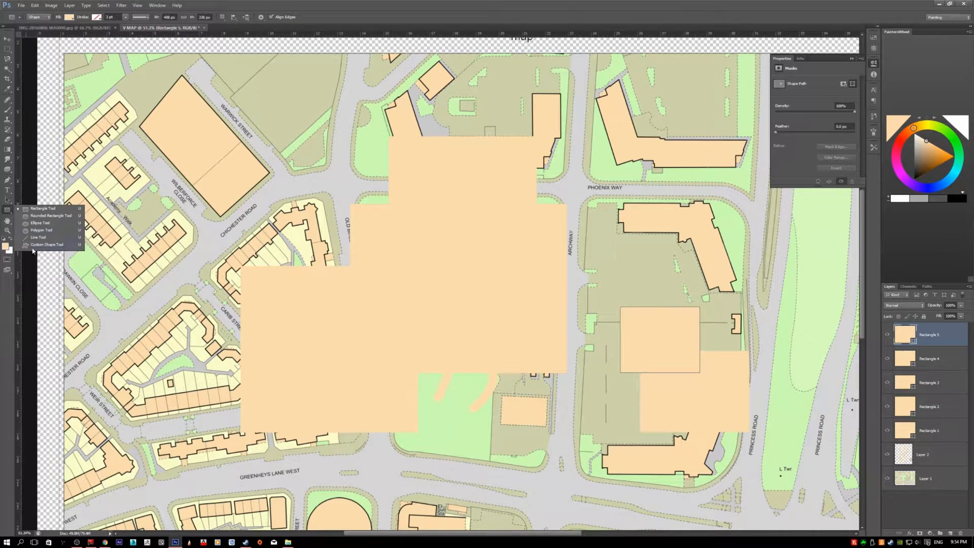
{"action": "left_click", "coordinate": [37, 217]}
{"action": "left_click", "coordinate": [7, 149]}
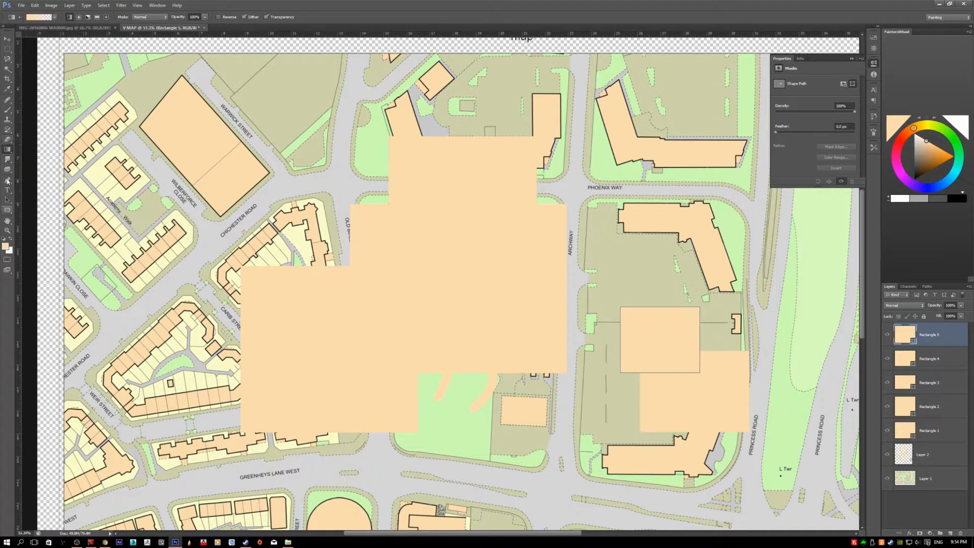
{"action": "left_click", "coordinate": [7, 210]}
{"action": "left_click", "coordinate": [27, 209]}
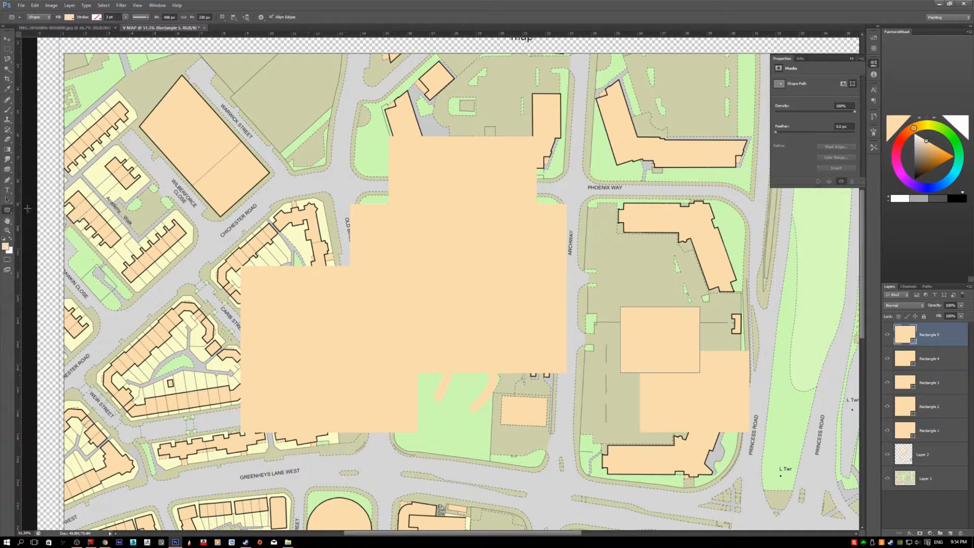
Step: Add a new layer and fill it with a foreground-to-transparent gradient running from the map's western edge towards Princess Road
{"action": "left_click", "coordinate": [7, 149]}
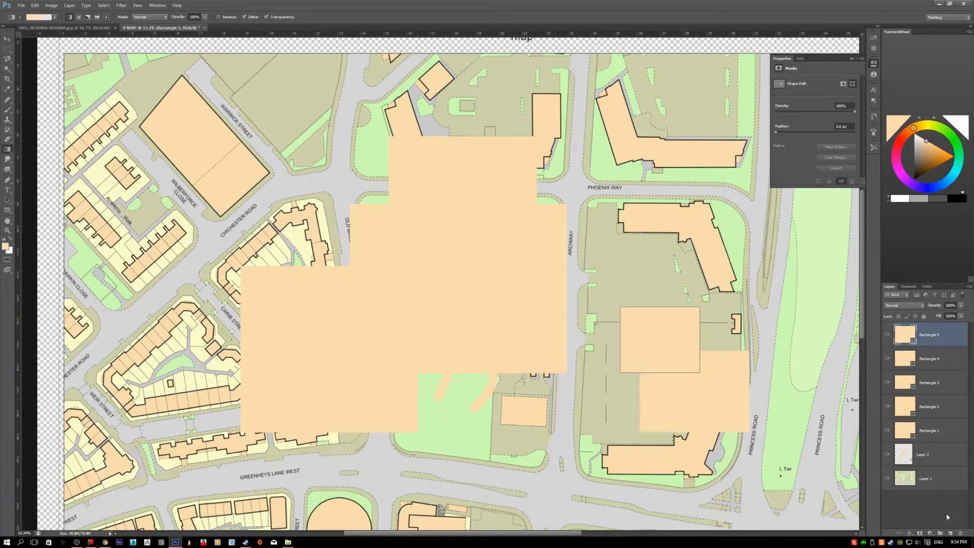
{"action": "left_click", "coordinate": [950, 533]}
{"action": "scroll", "coordinate": [518, 322], "scroll_direction": "down", "scroll_amount": 3}
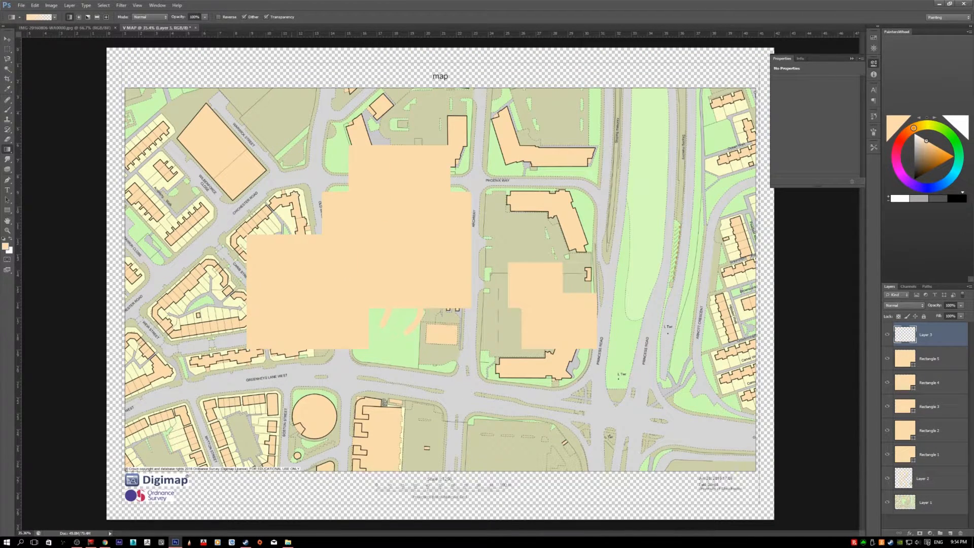
{"action": "left_click_drag", "start_coordinate": [121, 258], "coordinate": [648, 357]}
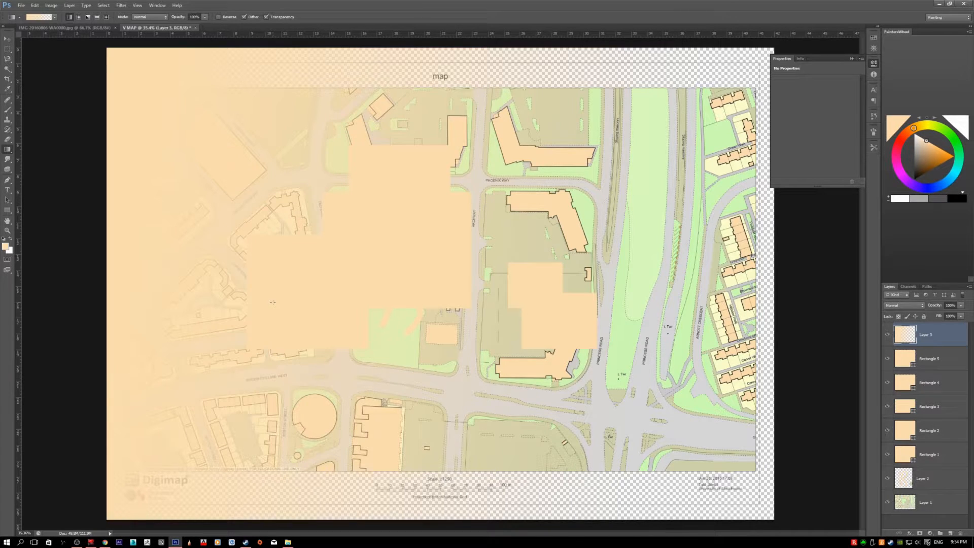
Step: Delete the gradient layer, the five rectangle layers and Layer 2, keeping only Layer 1
{"action": "left_click", "coordinate": [954, 486], "text": "shift"}
{"action": "key", "text": "Delete"}
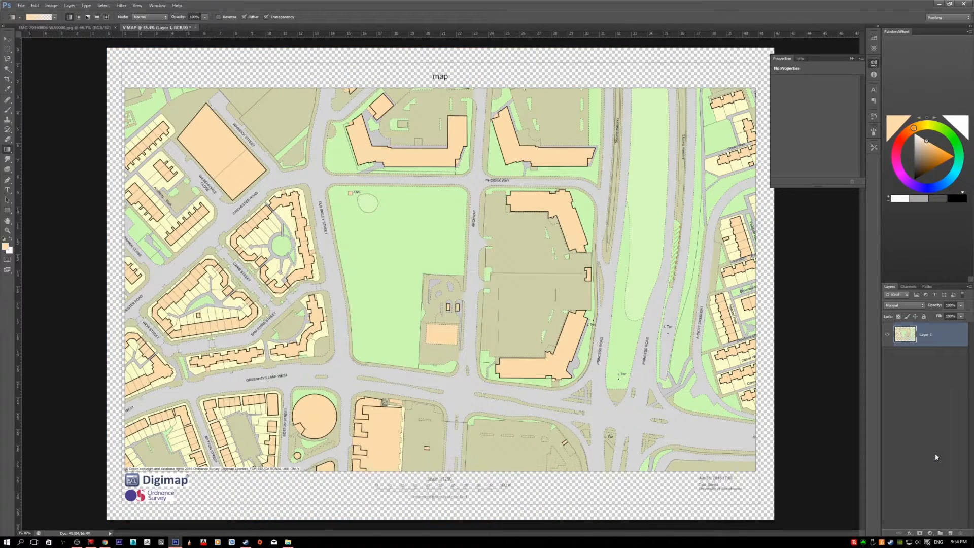
Step: Examine the overall layout of the hand-drawn riverside site plan image and compare it with the V MAP document
{"action": "left_click", "coordinate": [89, 28]}
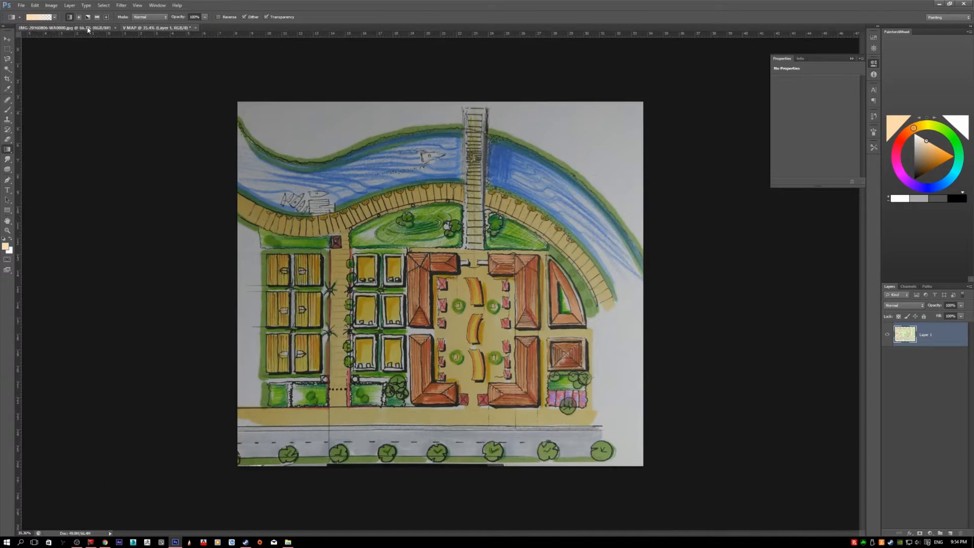
{"action": "key", "text": "ctrl+0"}
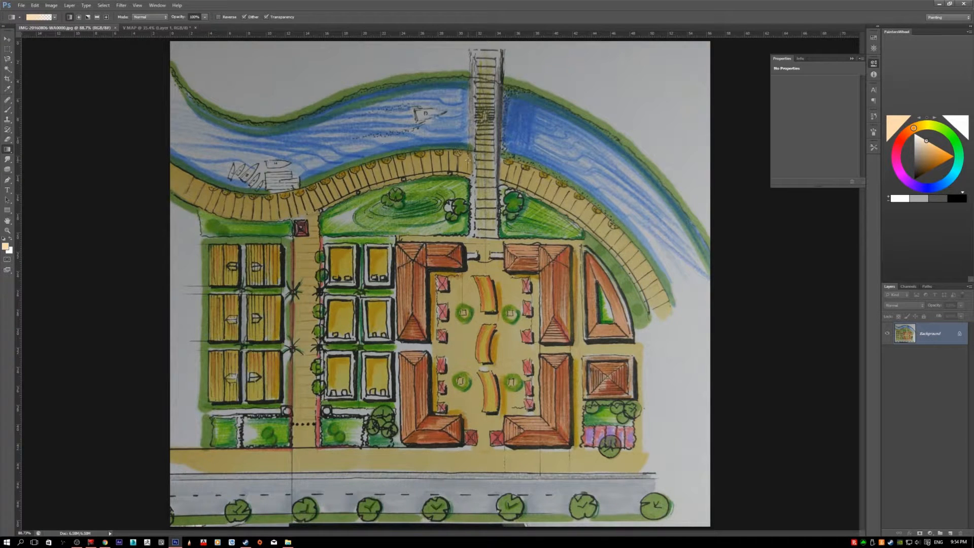
{"action": "scroll", "coordinate": [574, 357], "scroll_direction": "down", "scroll_amount": 2}
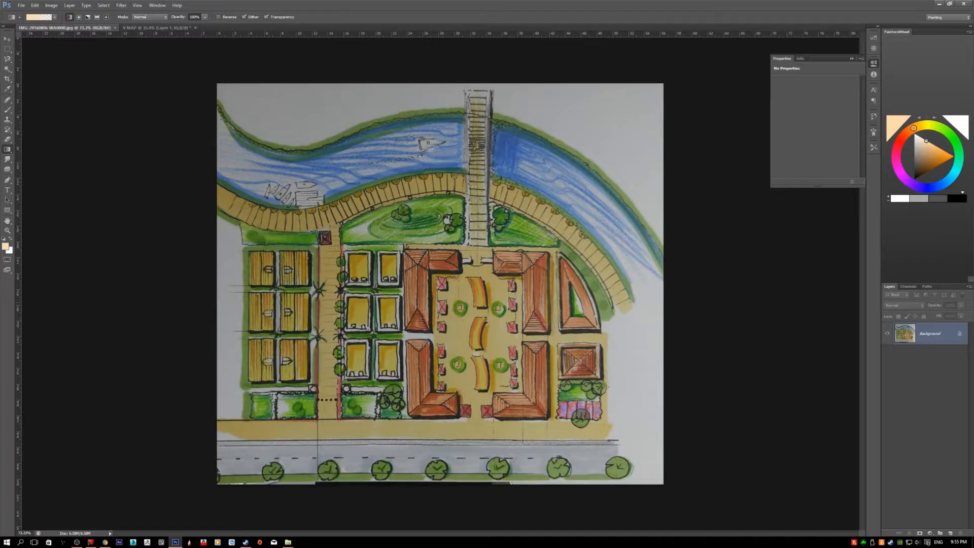
{"action": "scroll", "coordinate": [480, 339], "scroll_direction": "up", "scroll_amount": 3}
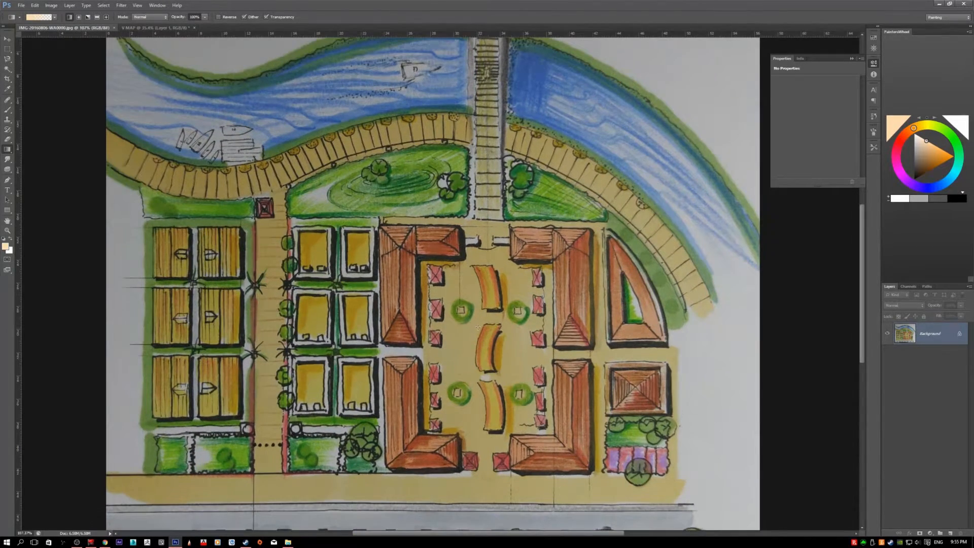
{"action": "scroll", "coordinate": [455, 356], "scroll_direction": "down", "scroll_amount": 3}
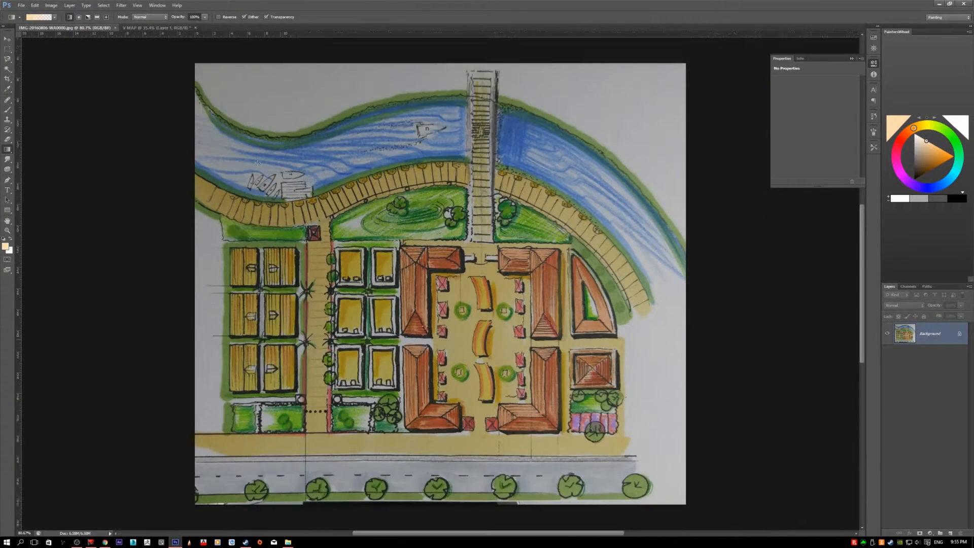
{"action": "left_click", "coordinate": [190, 27]}
{"action": "scroll", "coordinate": [337, 202], "scroll_direction": "down", "scroll_amount": 1}
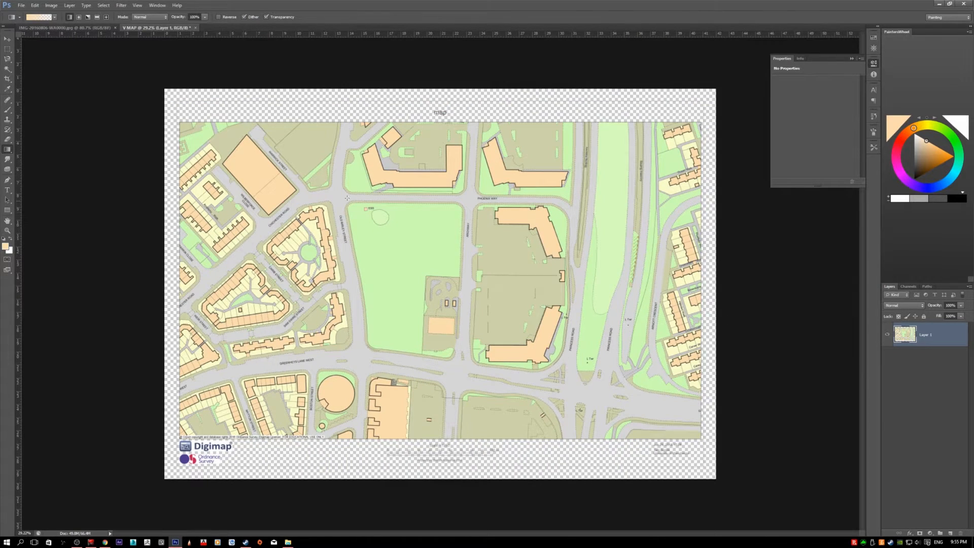
{"action": "left_click", "coordinate": [91, 28]}
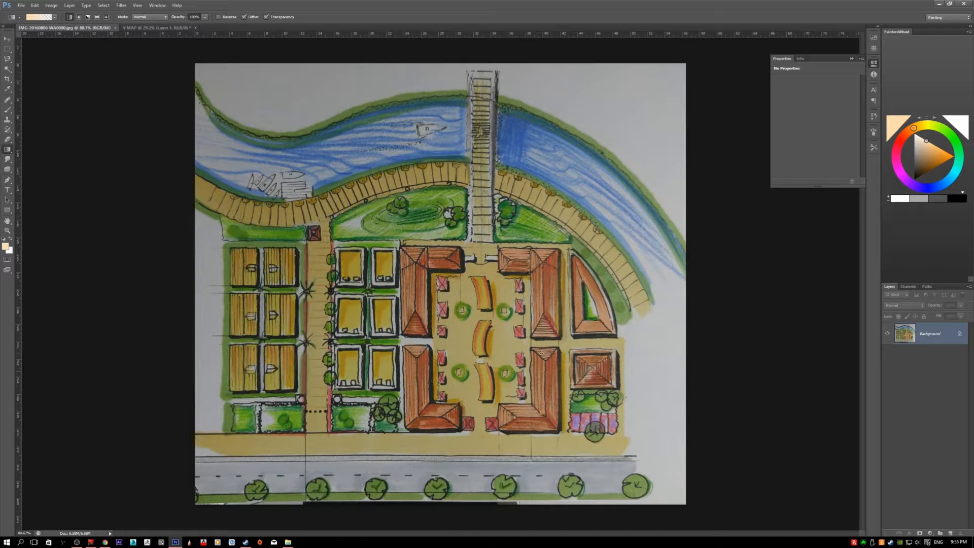
Step: Add a new layer above the background of the hand-drawn site plan and name it Tree
{"action": "scroll", "coordinate": [431, 241], "scroll_direction": "up", "scroll_amount": 4}
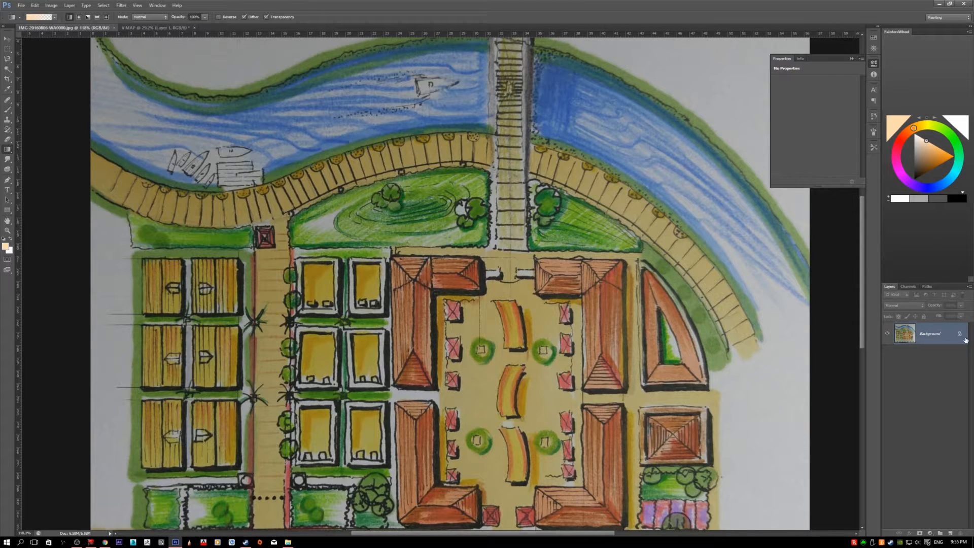
{"action": "left_click", "coordinate": [944, 532]}
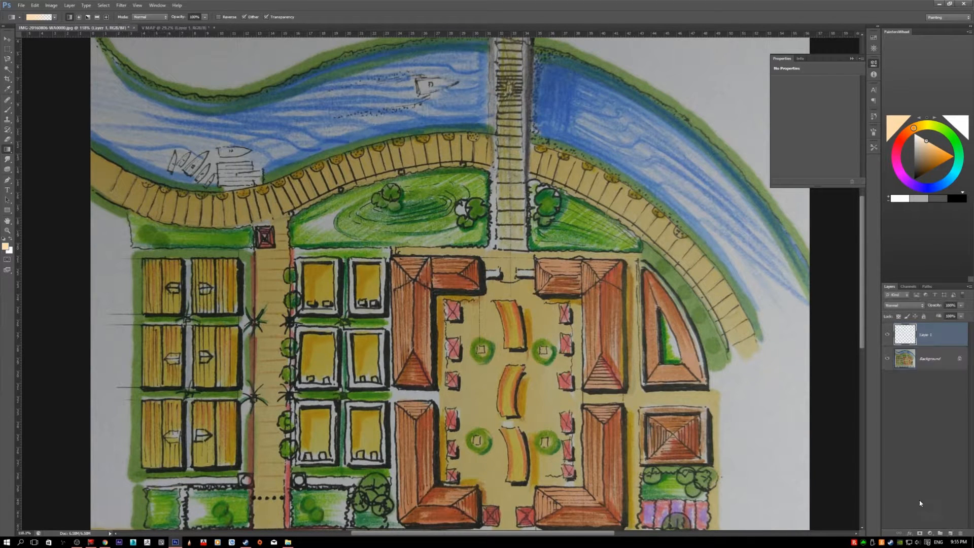
{"action": "double_click", "coordinate": [924, 335]}
{"action": "type", "text": "Tree"}
{"action": "key", "text": "Return"}
Step: Examine the hand-drawn plan's trees, gardens, buildings, central courtyard and riverside walkway up close and as a whole
{"action": "scroll", "coordinate": [533, 211], "scroll_direction": "down", "scroll_amount": 4}
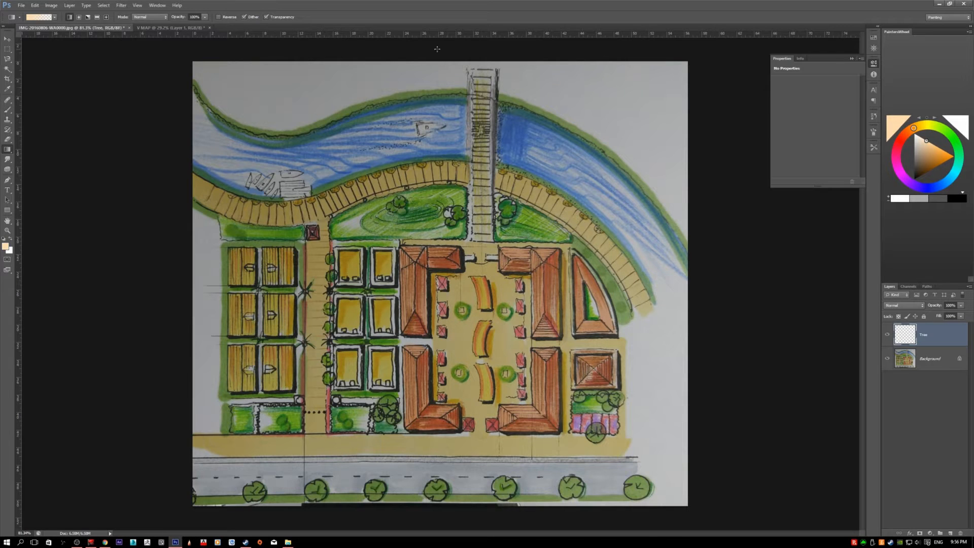
{"action": "scroll", "coordinate": [435, 220], "scroll_direction": "up", "scroll_amount": 3}
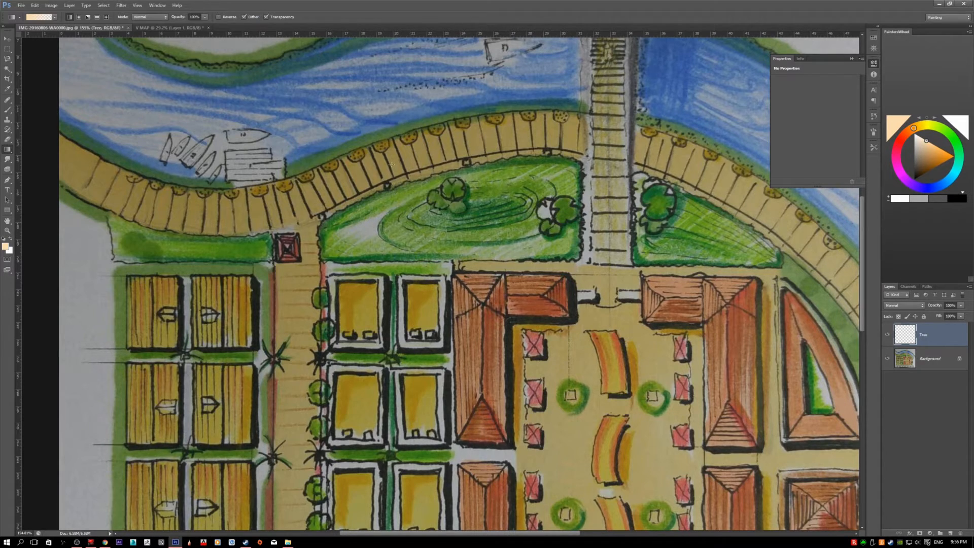
{"action": "scroll", "coordinate": [401, 159], "scroll_direction": "down", "scroll_amount": 3}
{"action": "scroll", "coordinate": [460, 408], "scroll_direction": "up", "scroll_amount": 1}
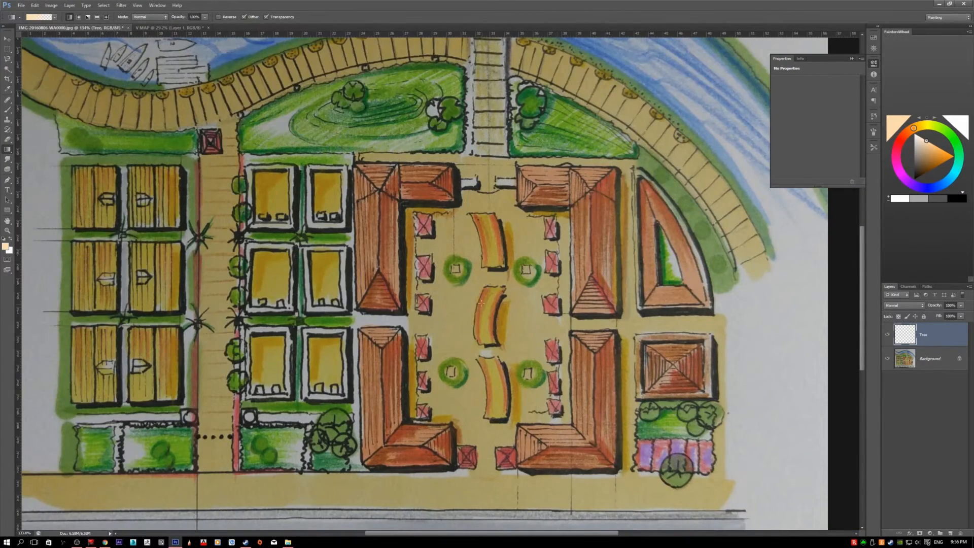
{"action": "scroll", "coordinate": [508, 293], "scroll_direction": "up", "scroll_amount": 2}
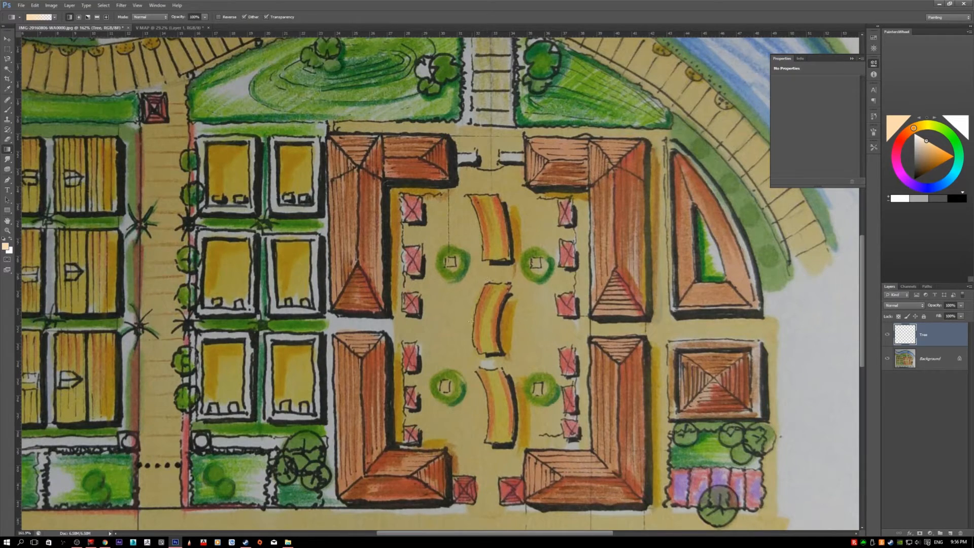
{"action": "scroll", "coordinate": [425, 271], "scroll_direction": "down", "scroll_amount": 3}
{"action": "scroll", "coordinate": [425, 270], "scroll_direction": "up", "scroll_amount": 3}
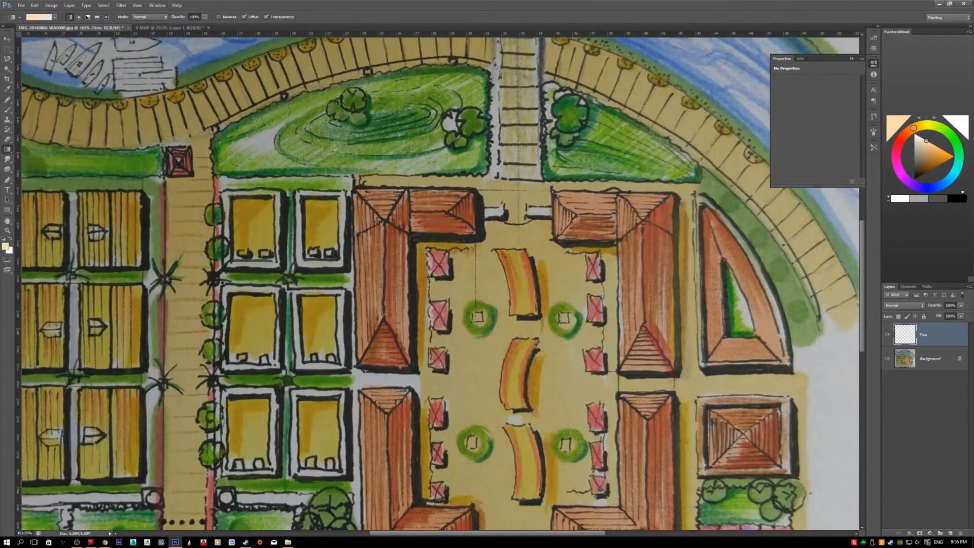
{"action": "scroll", "coordinate": [354, 121], "scroll_direction": "down", "scroll_amount": 2}
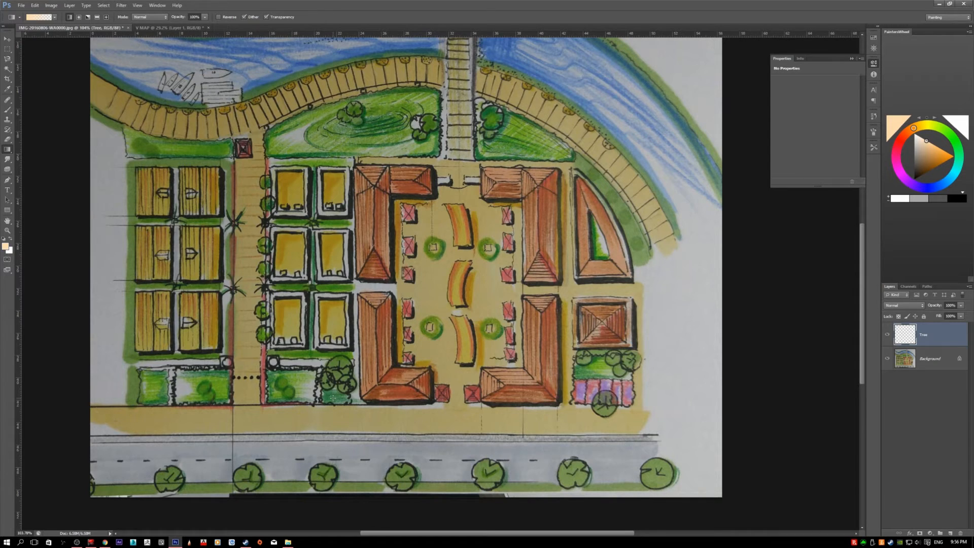
{"action": "scroll", "coordinate": [352, 431], "scroll_direction": "down", "scroll_amount": 1}
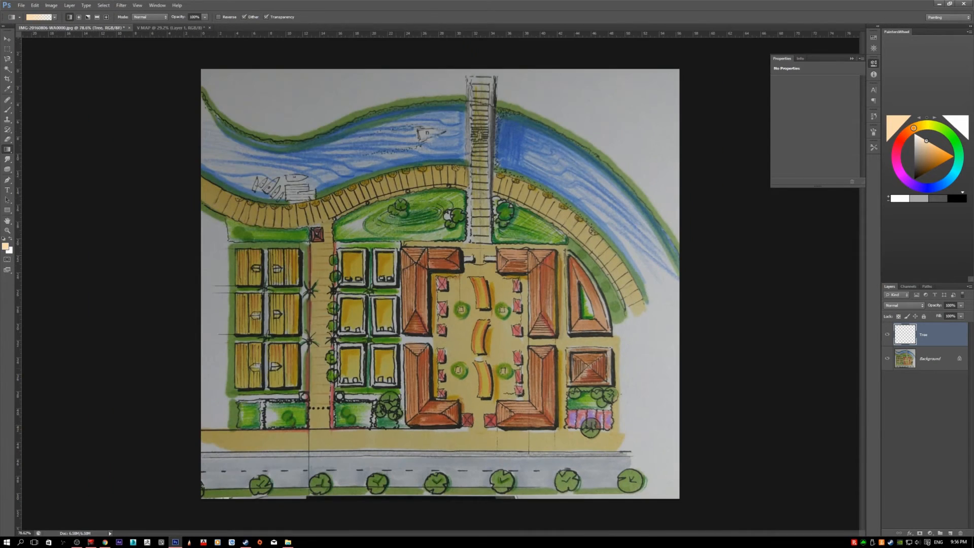